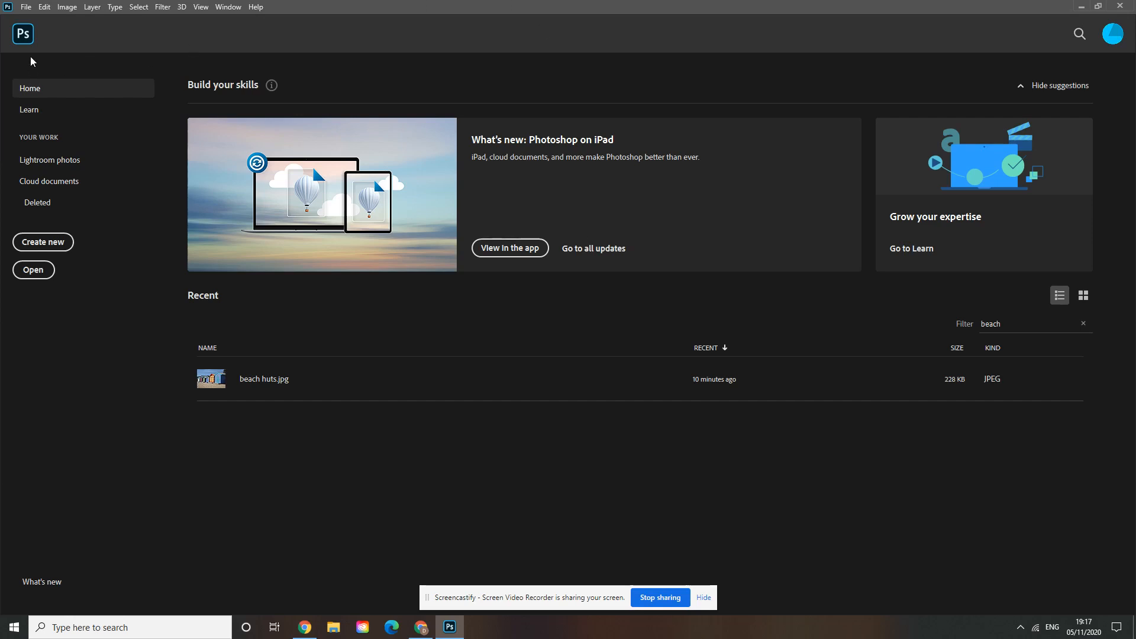
- Open the image file beach huts from the Desktop folder
{"action": "left_click", "coordinate": [26, 7]}
{"action": "left_click", "coordinate": [26, 7]}
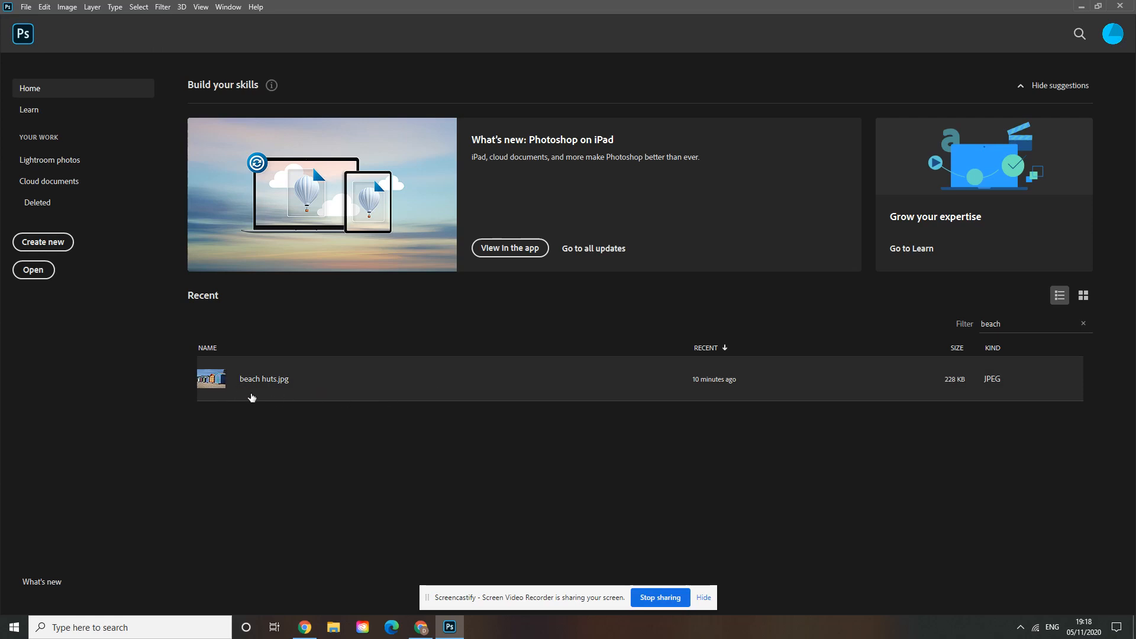
{"action": "left_click", "coordinate": [35, 273]}
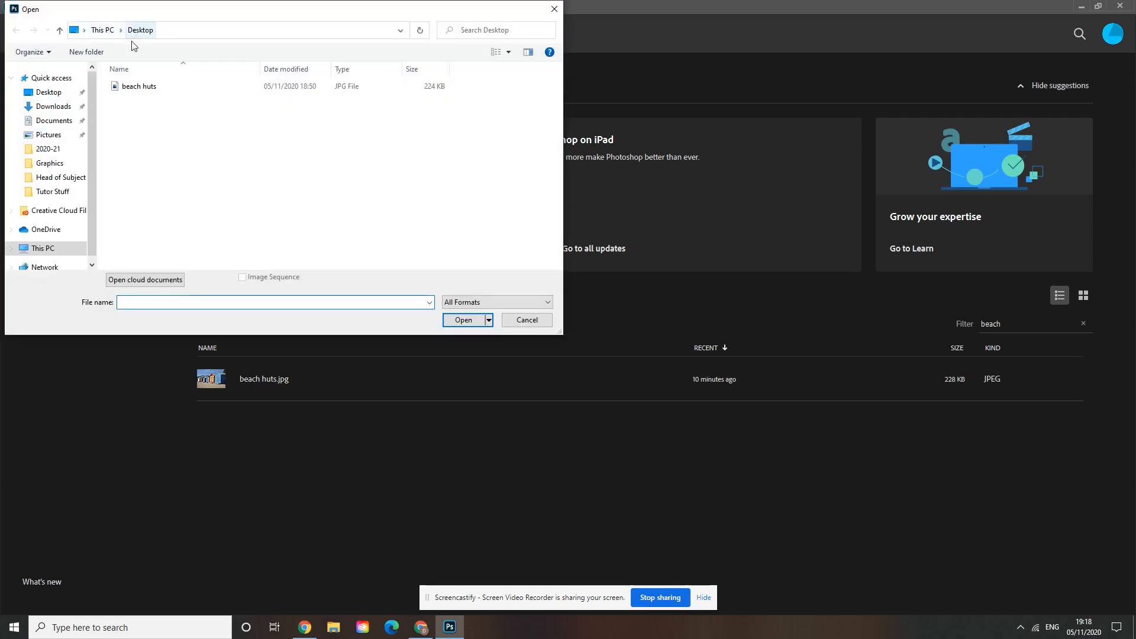
{"action": "left_click", "coordinate": [128, 88]}
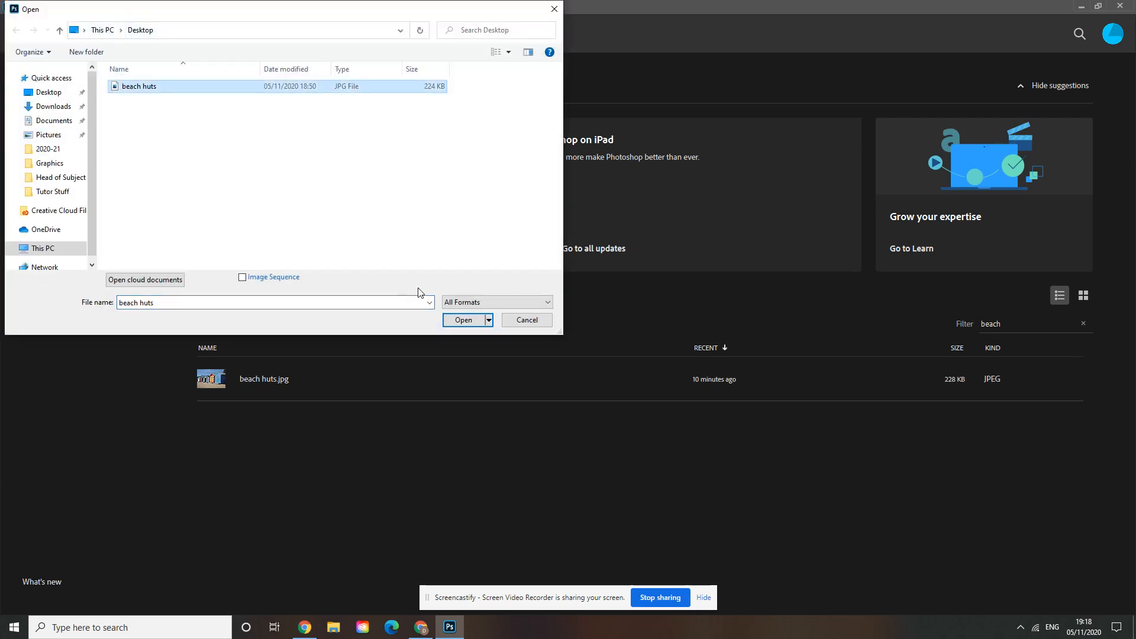
{"action": "left_click", "coordinate": [463, 319]}
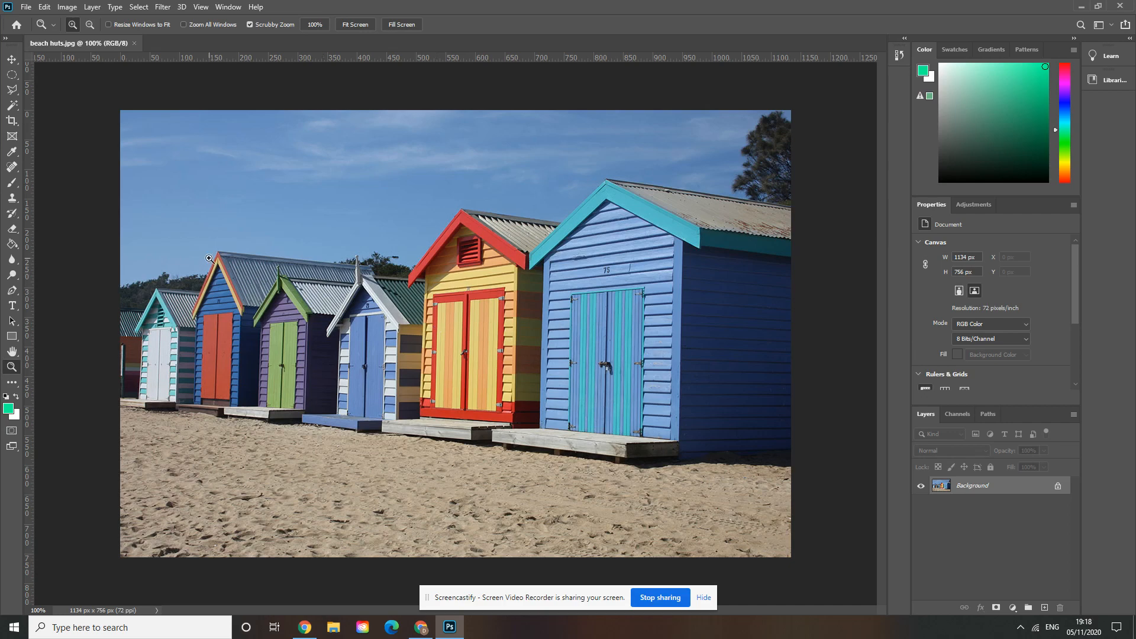
- Select a single row of pixels across the sky with the Single Row Marquee tool
{"action": "left_click_drag", "start_coordinate": [210, 258], "coordinate": [371, 371]}
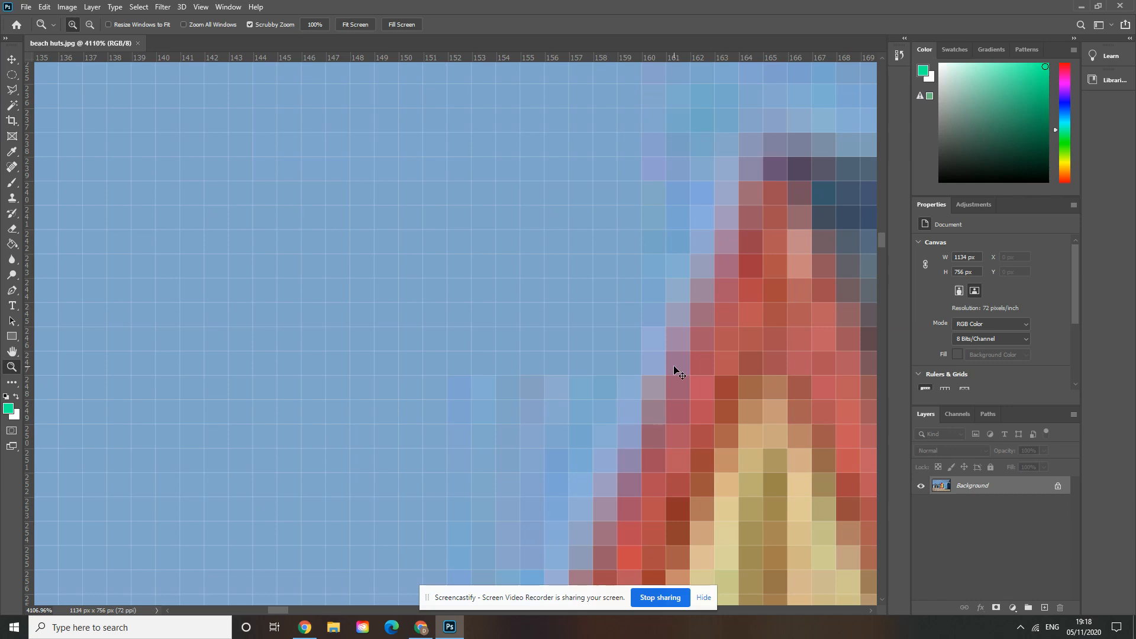
{"action": "key", "text": "ctrl+0"}
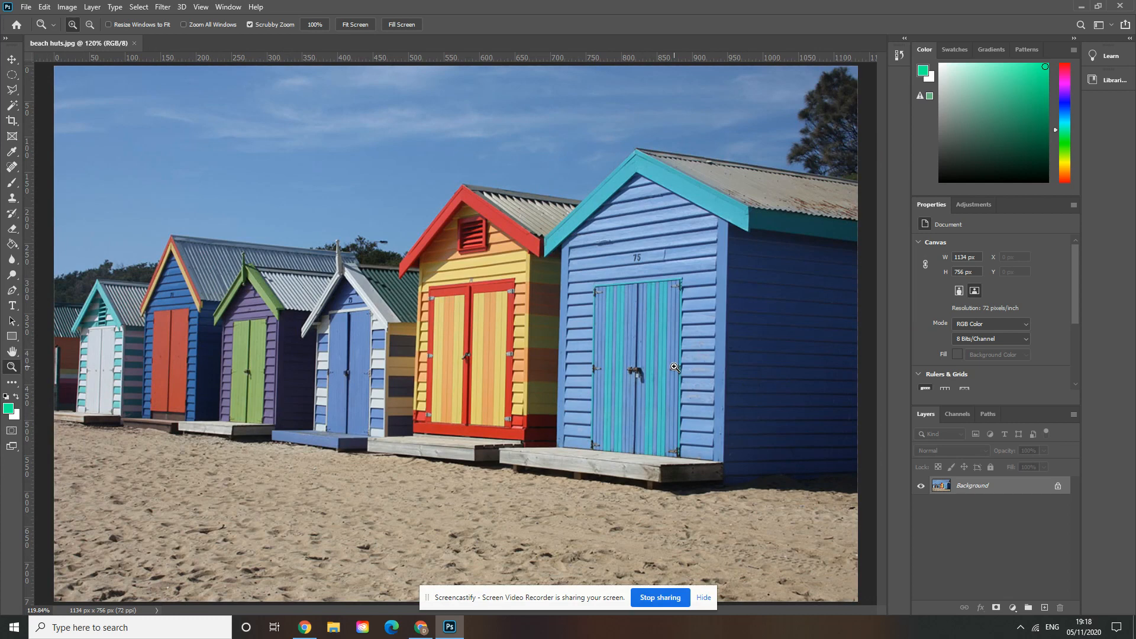
{"action": "left_click", "coordinate": [12, 75]}
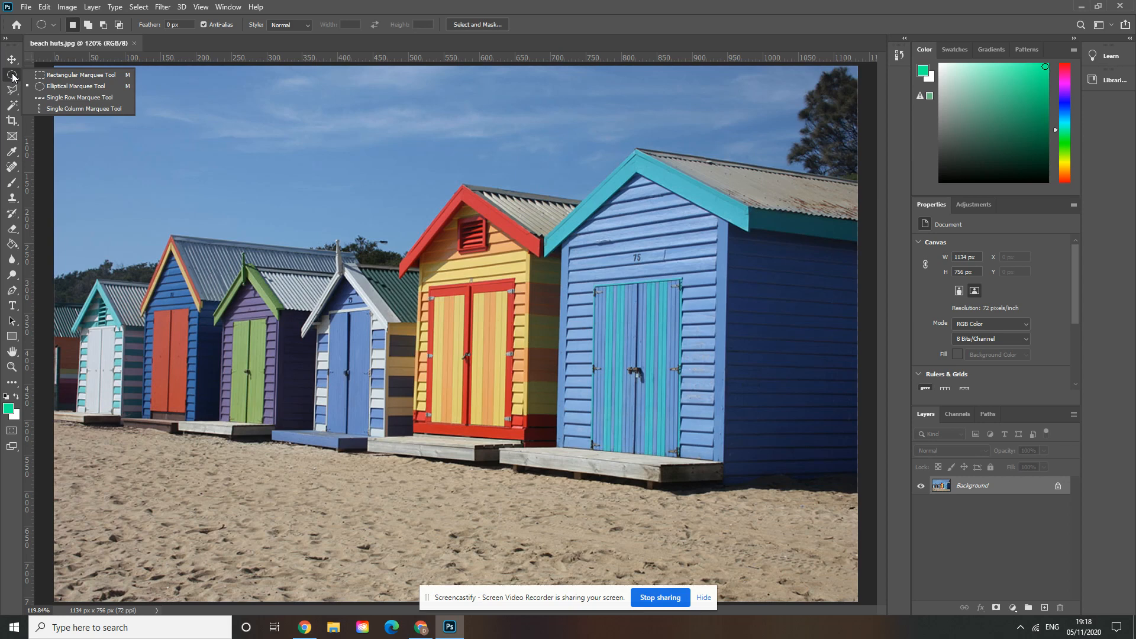
{"action": "left_click", "coordinate": [80, 97]}
{"action": "left_click", "coordinate": [181, 121]}
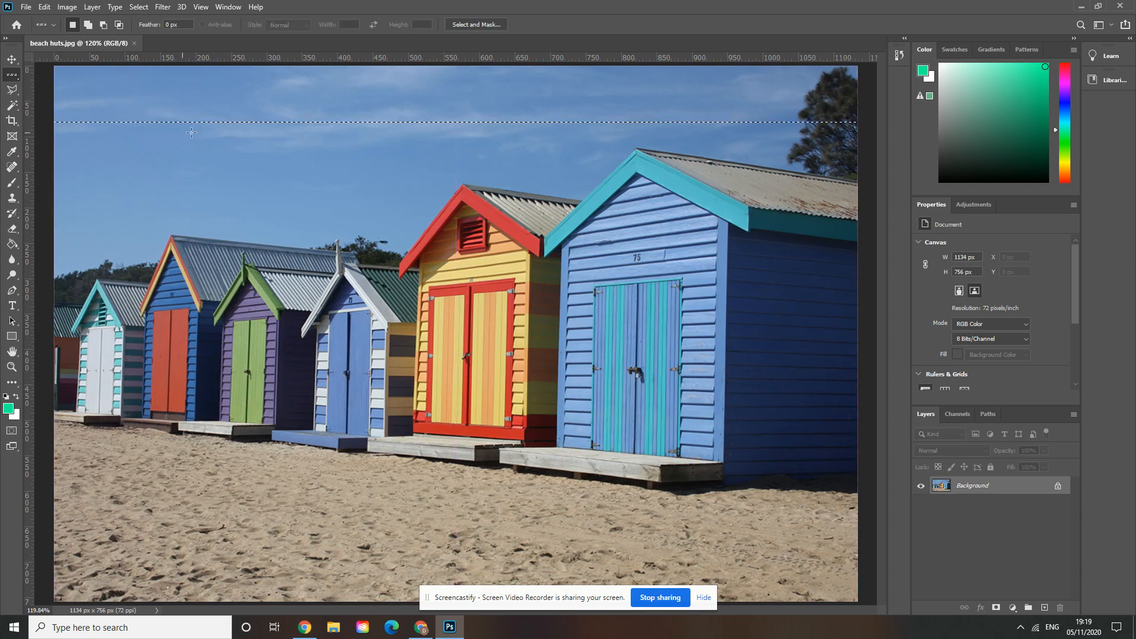
- Make trial rectangular marquee selections over the huts, ending with a square one spanning the sky and the central huts
{"action": "right_click", "coordinate": [12, 81]}
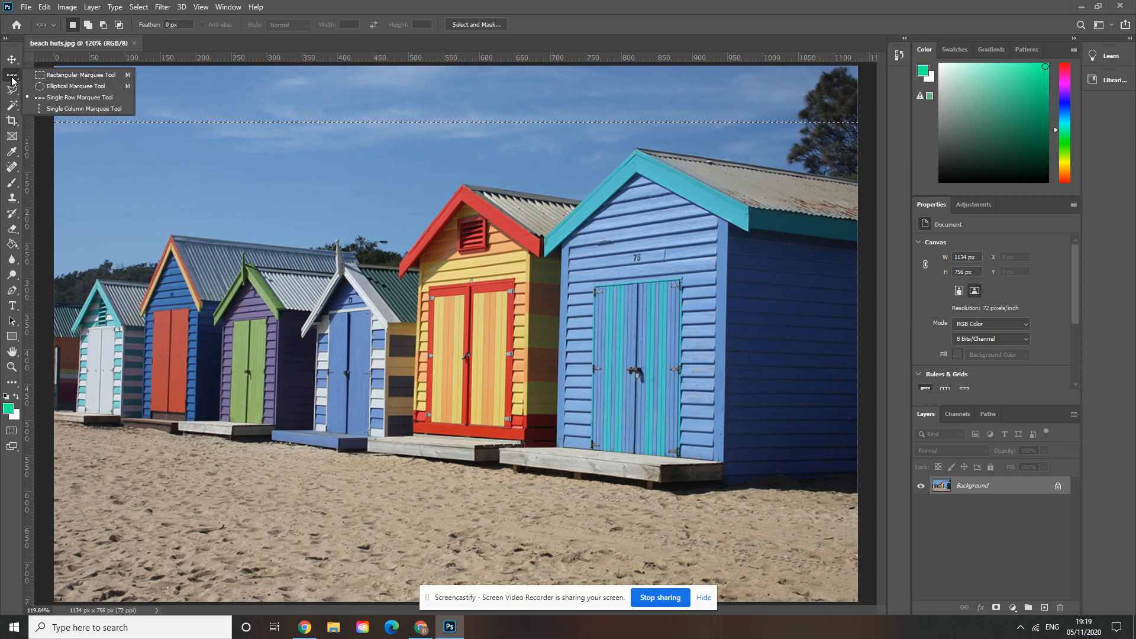
{"action": "left_click", "coordinate": [57, 78]}
{"action": "left_click_drag", "start_coordinate": [218, 182], "coordinate": [705, 499]}
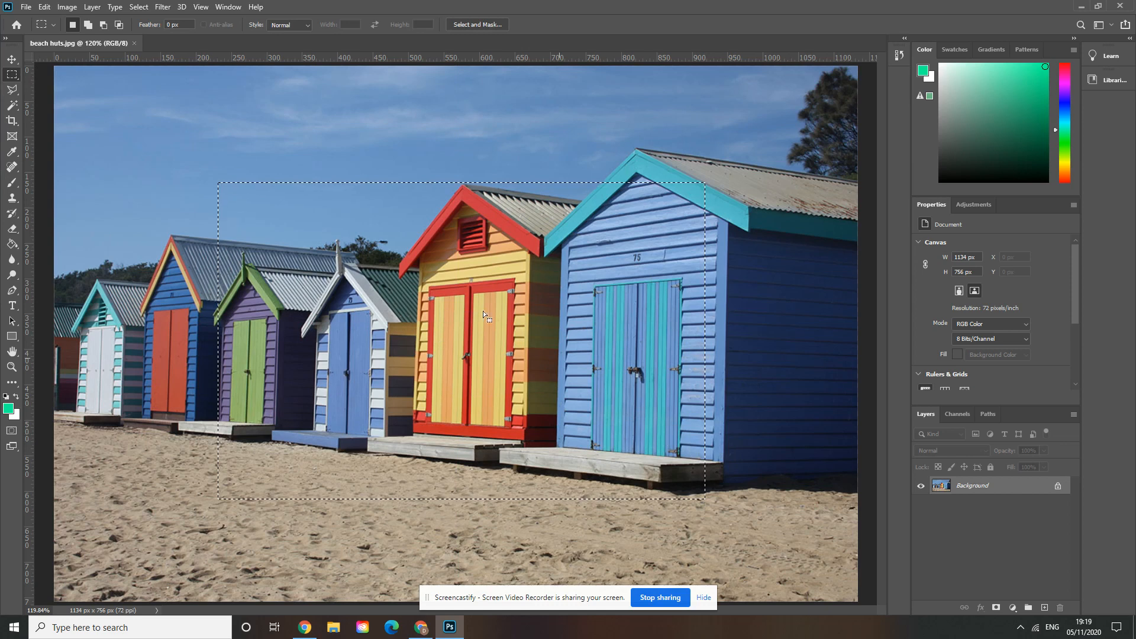
{"action": "left_click_drag", "start_coordinate": [301, 132], "coordinate": [527, 348]}
{"action": "key", "text": "ctrl+d"}
{"action": "left_click_drag", "start_coordinate": [243, 142], "coordinate": [494, 391]}
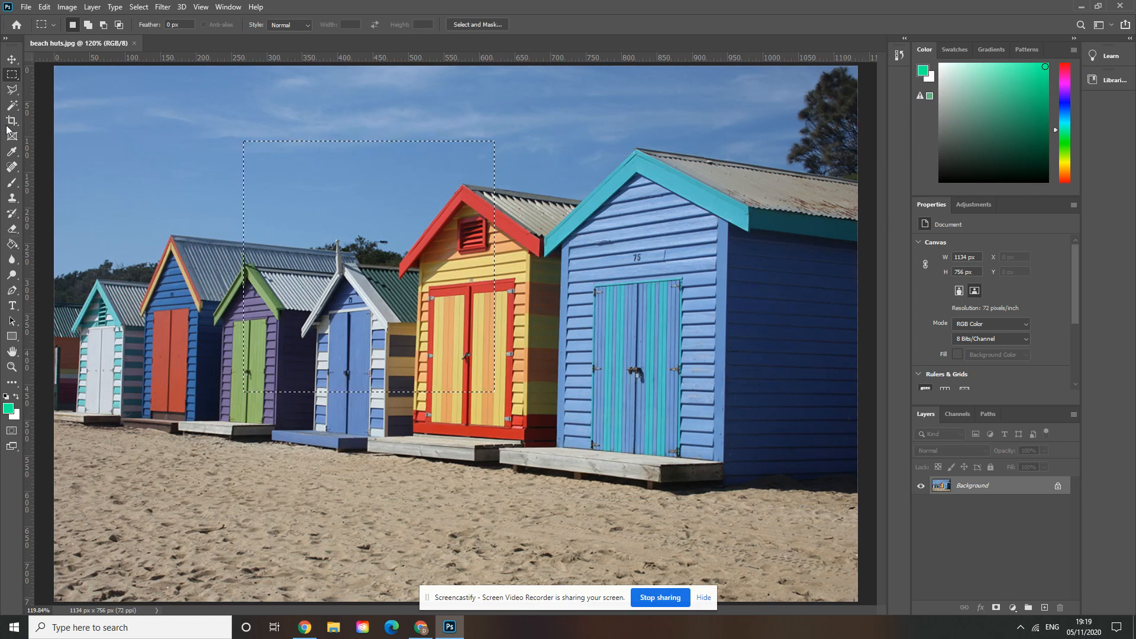
- Make a circular selection over the central huts with the Elliptical Marquee tool, discarding the first wider ellipse
{"action": "right_click", "coordinate": [13, 77]}
{"action": "left_click", "coordinate": [56, 85]}
{"action": "left_click_drag", "start_coordinate": [130, 181], "coordinate": [731, 513]}
{"action": "left_click", "coordinate": [304, 156]}
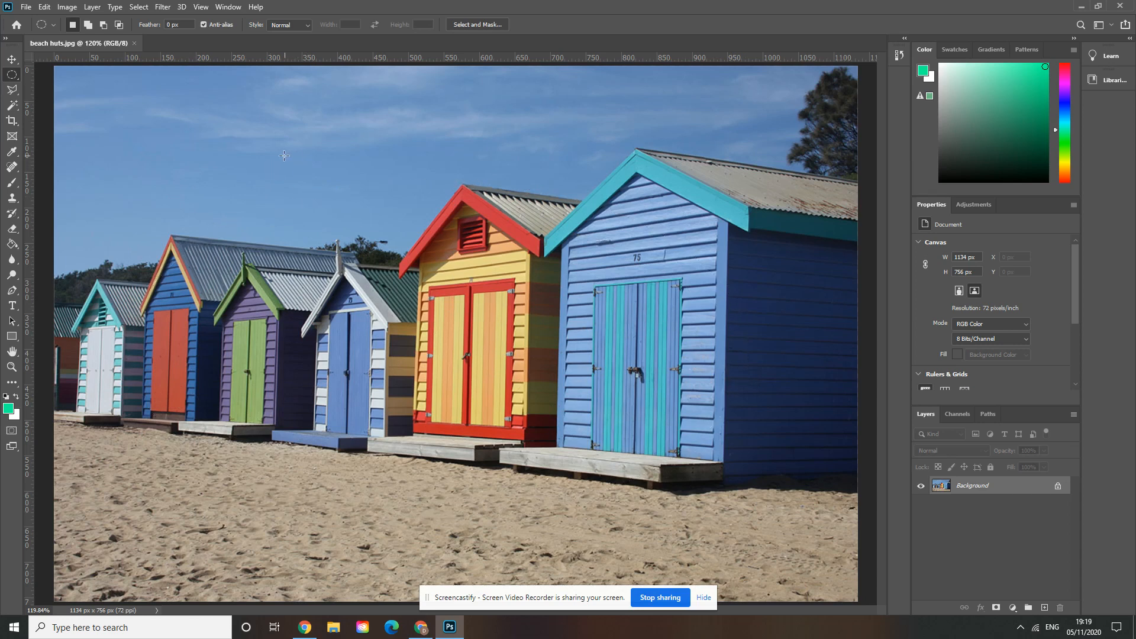
{"action": "left_click_drag", "start_coordinate": [282, 155], "coordinate": [636, 533]}
- Recolour the circular selection with a Hue/Saturation adjustment, setting Hue to +180
{"action": "left_click", "coordinate": [67, 7]}
{"action": "mouse_move", "coordinate": [79, 39]}
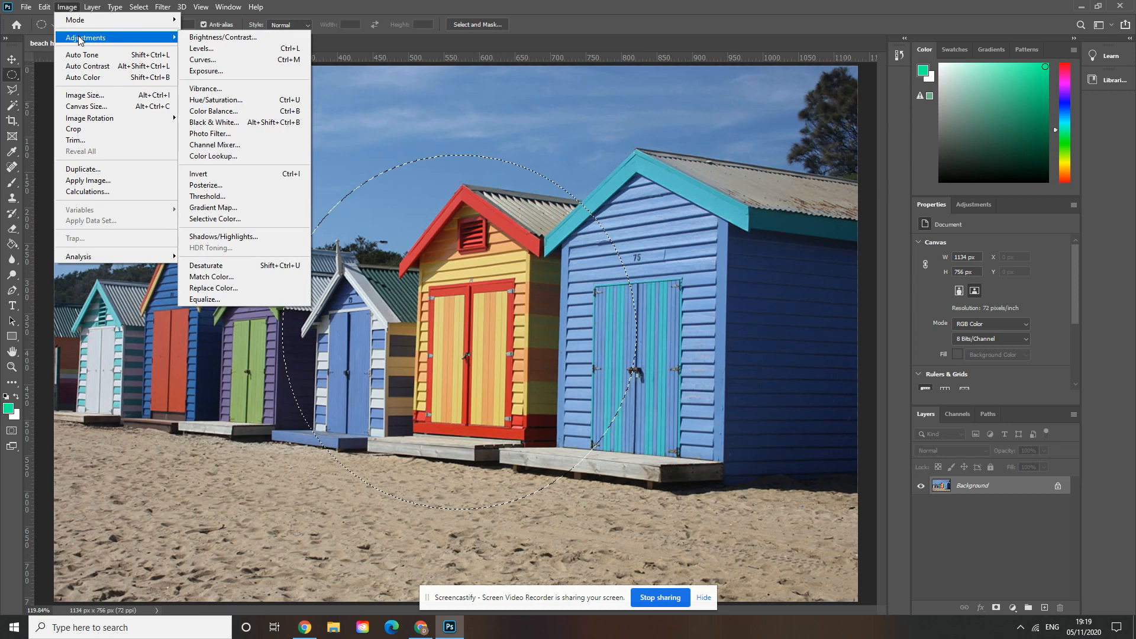
{"action": "left_click", "coordinate": [230, 101]}
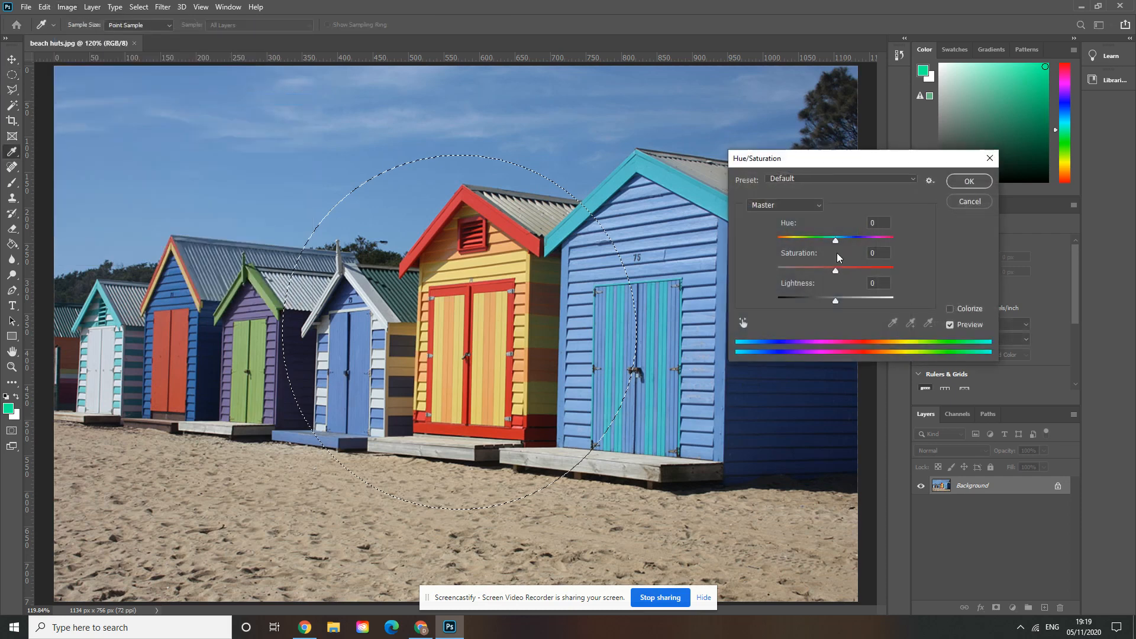
{"action": "left_click_drag", "start_coordinate": [837, 246], "coordinate": [968, 180]}
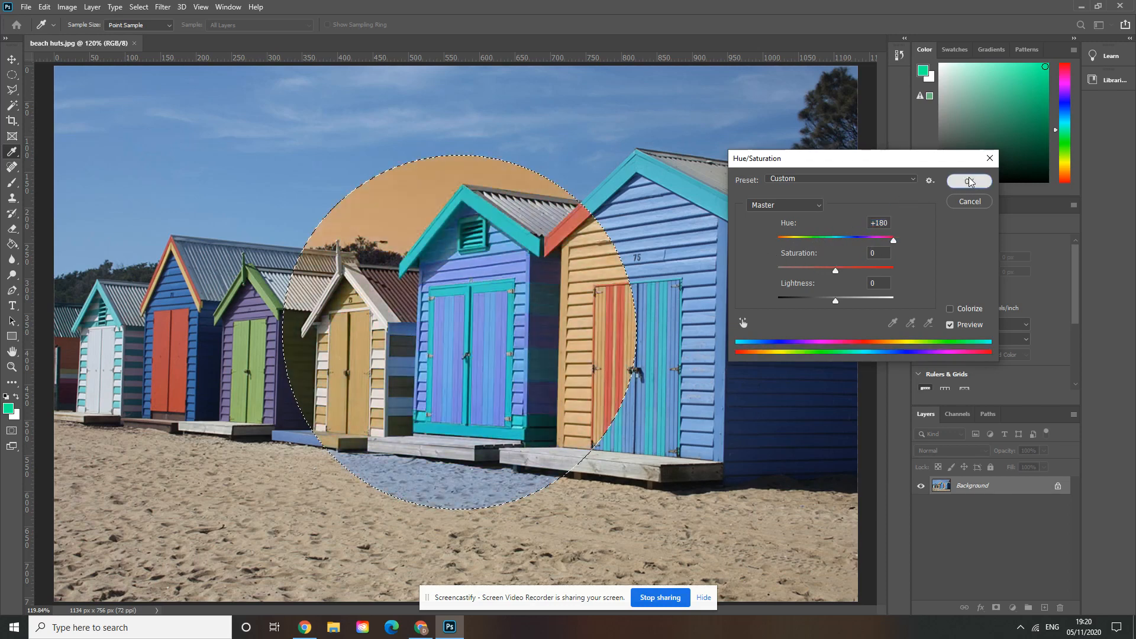
{"action": "left_click", "coordinate": [971, 181]}
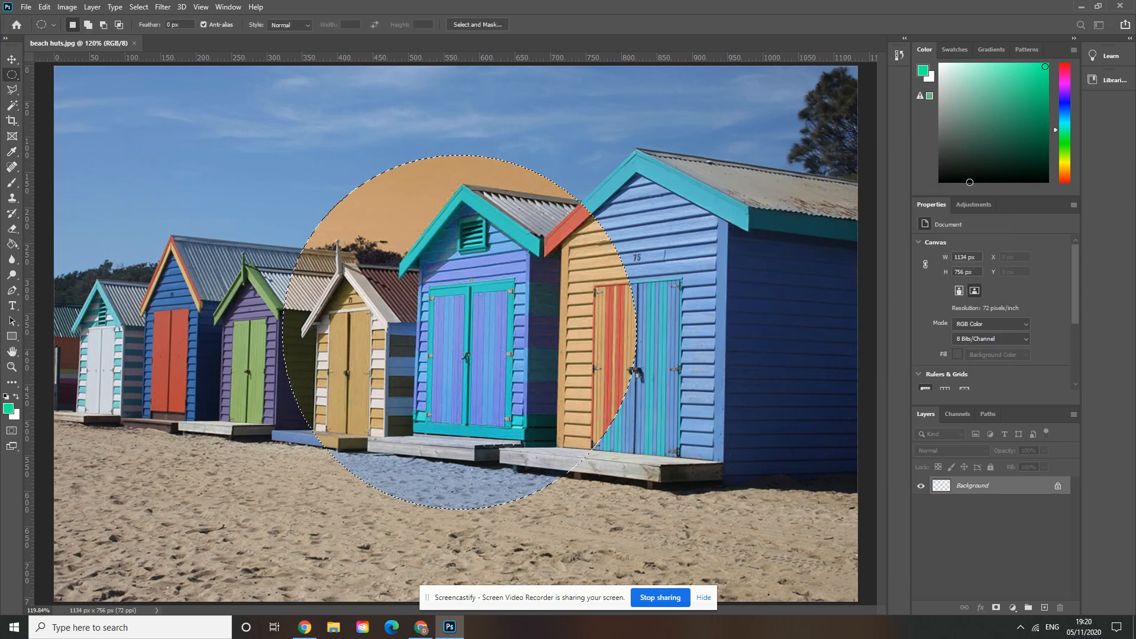
{"action": "key", "text": "d"}
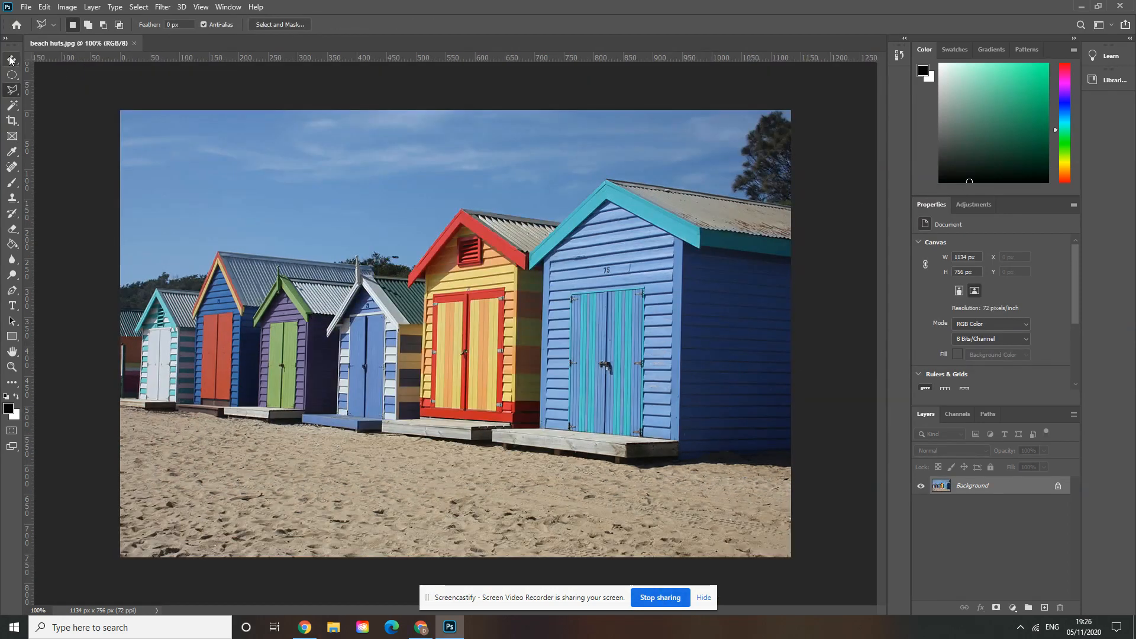
- Duplicate the Background layer within the same document and name the copy "beach huts"
{"action": "left_click", "coordinate": [10, 59]}
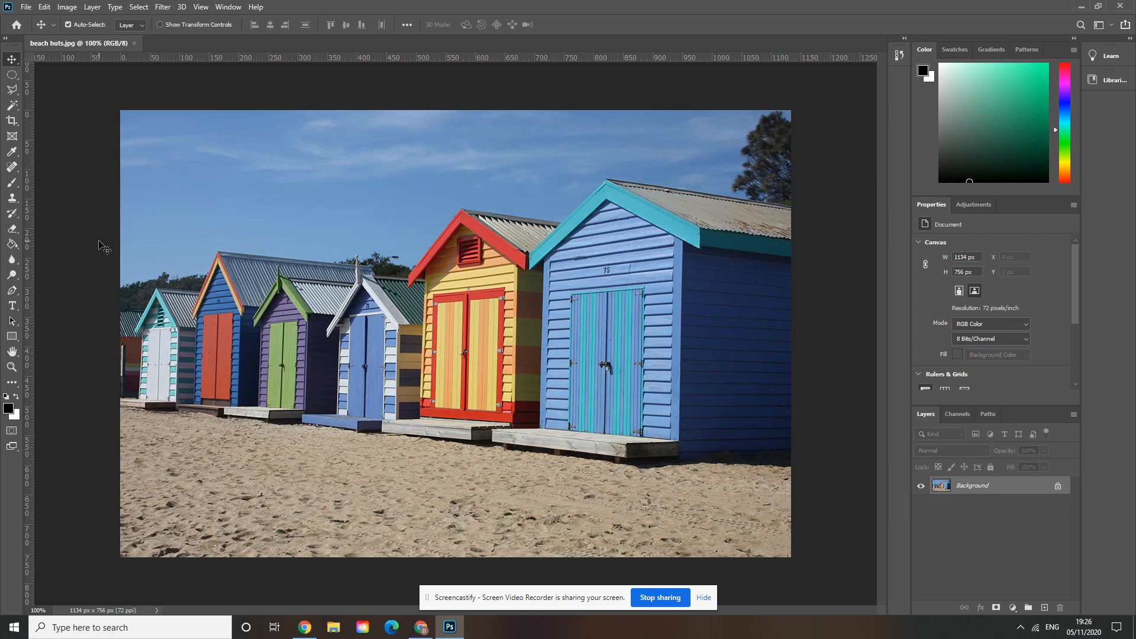
{"action": "right_click", "coordinate": [994, 491]}
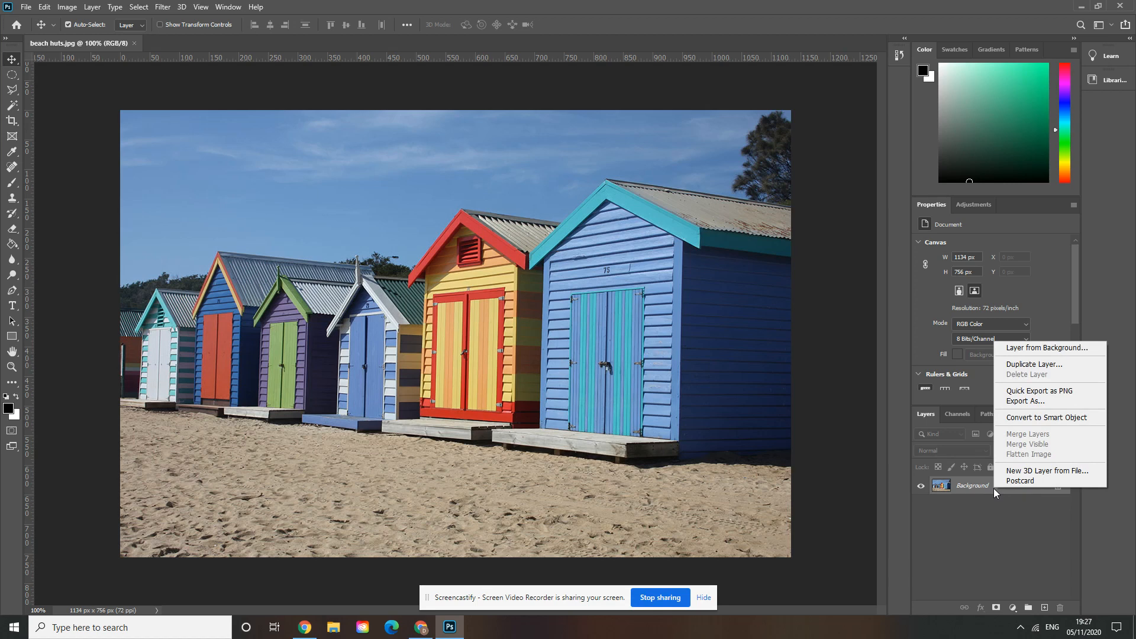
{"action": "left_click", "coordinate": [1024, 365]}
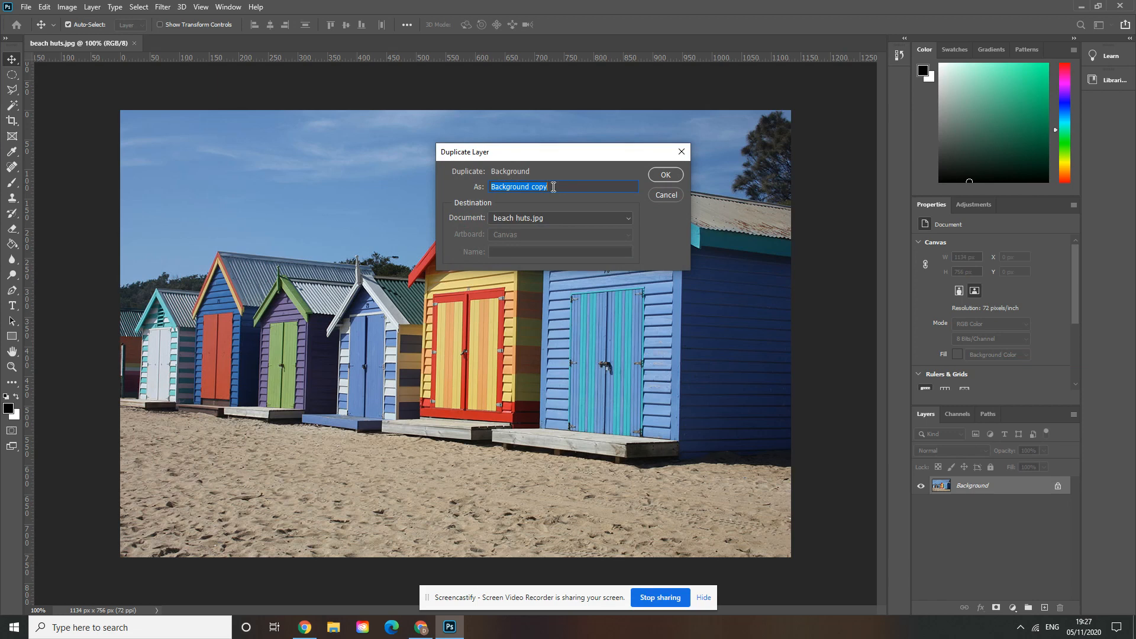
{"action": "type", "text": "beach huts"}
{"action": "left_click", "coordinate": [670, 173]}
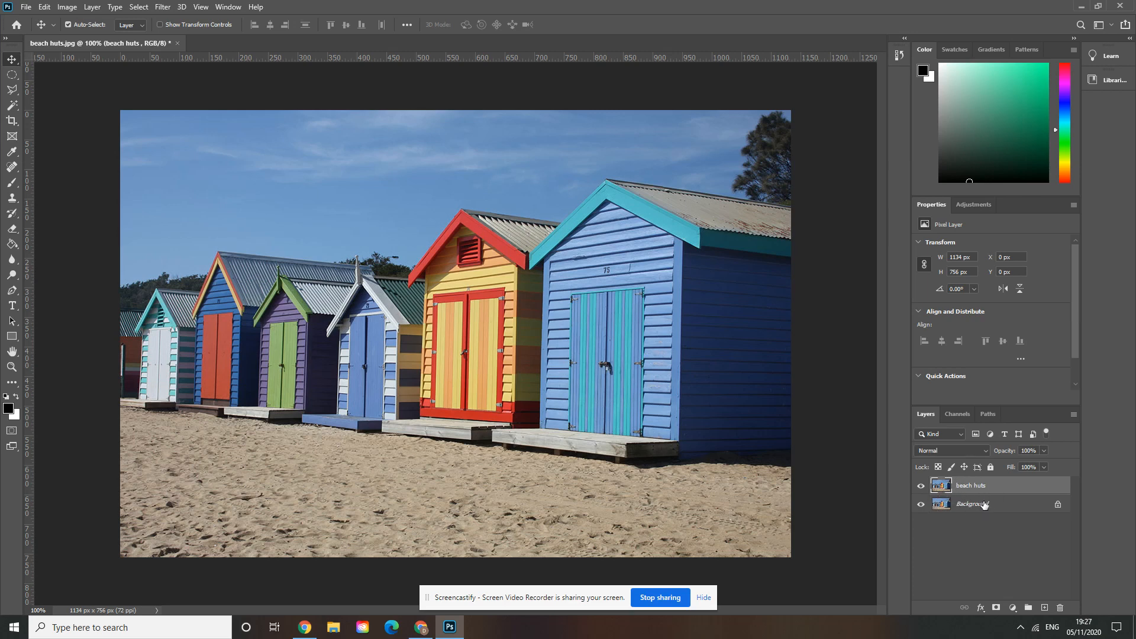
- Hide the Background layer and make the beach huts layer the active one
{"action": "left_click", "coordinate": [920, 505]}
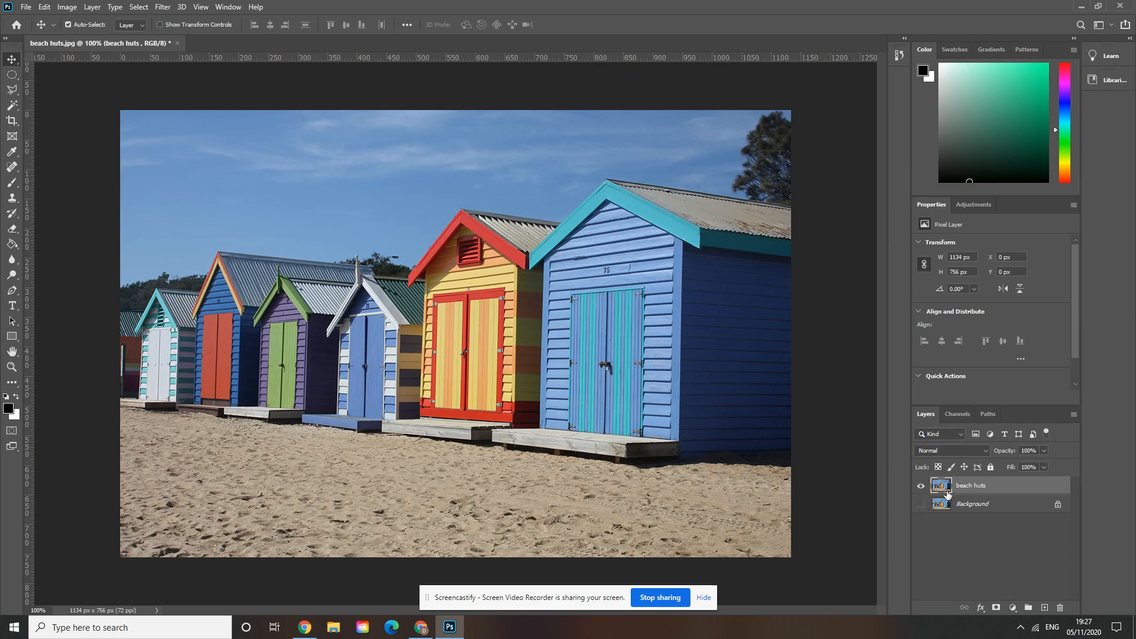
{"action": "left_click", "coordinate": [996, 500]}
{"action": "left_click", "coordinate": [996, 488]}
{"action": "left_click", "coordinate": [994, 506]}
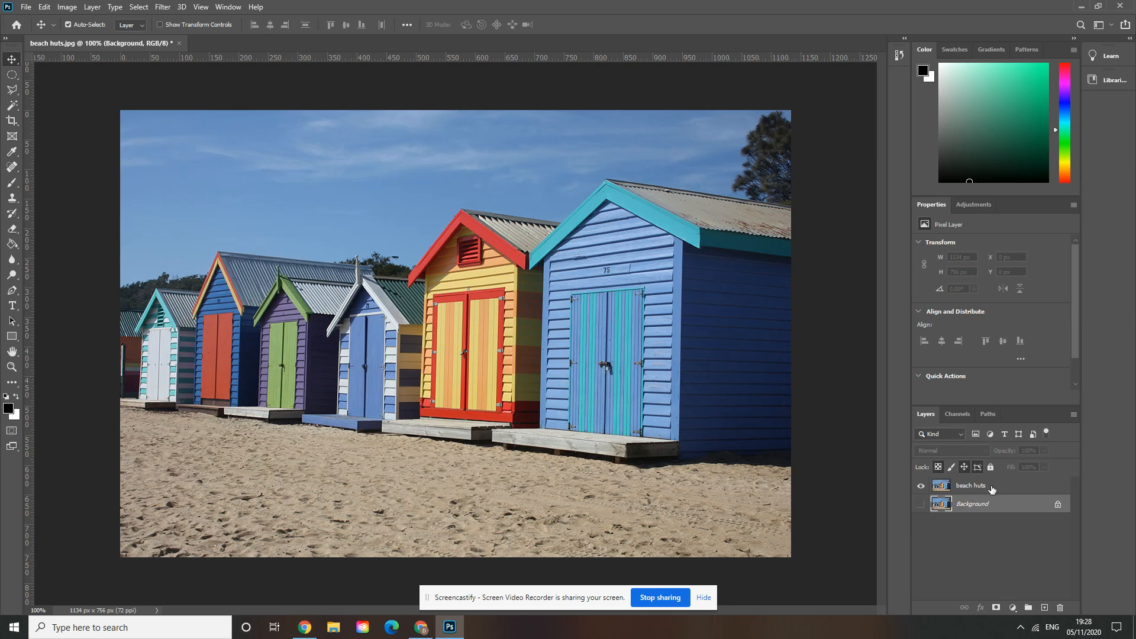
{"action": "left_click", "coordinate": [991, 487]}
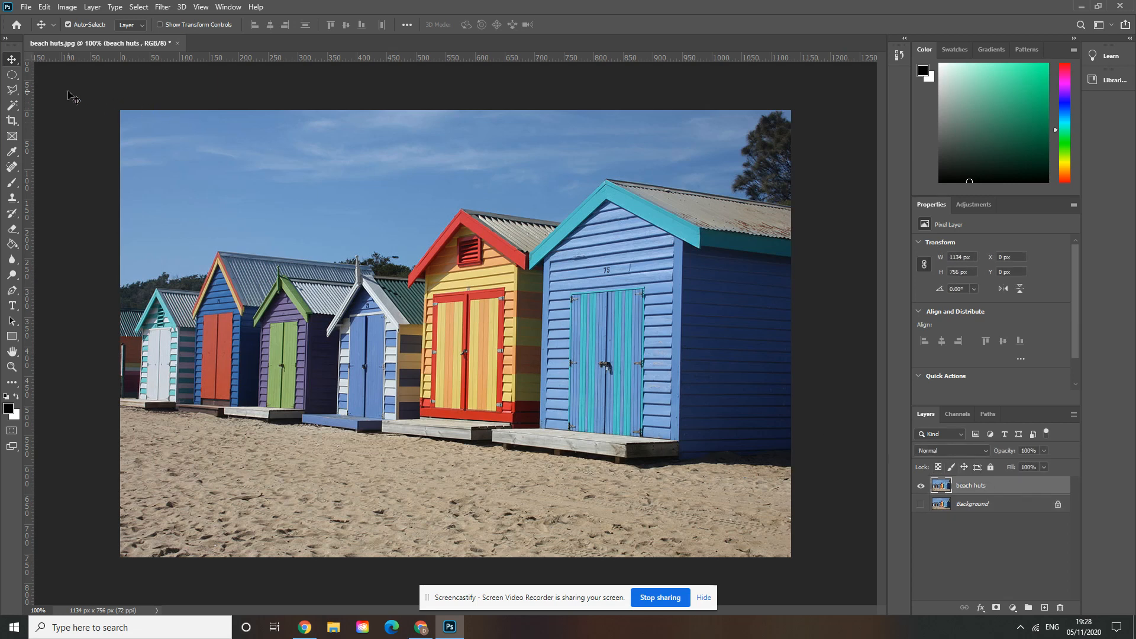
- Choose the Polygonal Lasso tool from the lasso tools
{"action": "left_click", "coordinate": [11, 91]}
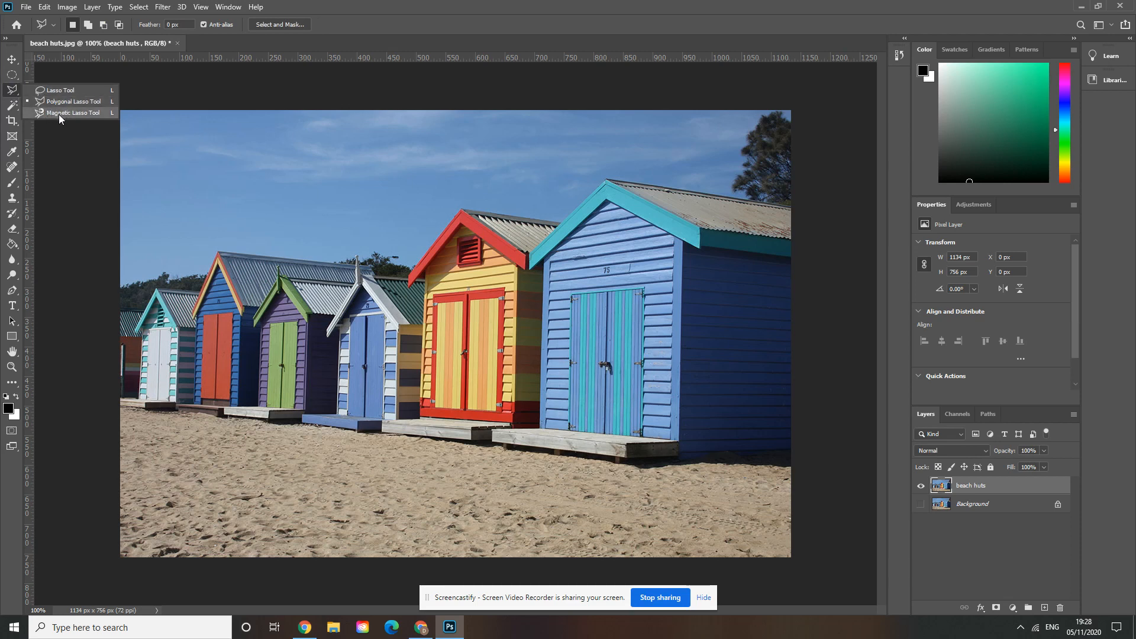
{"action": "left_click", "coordinate": [89, 102]}
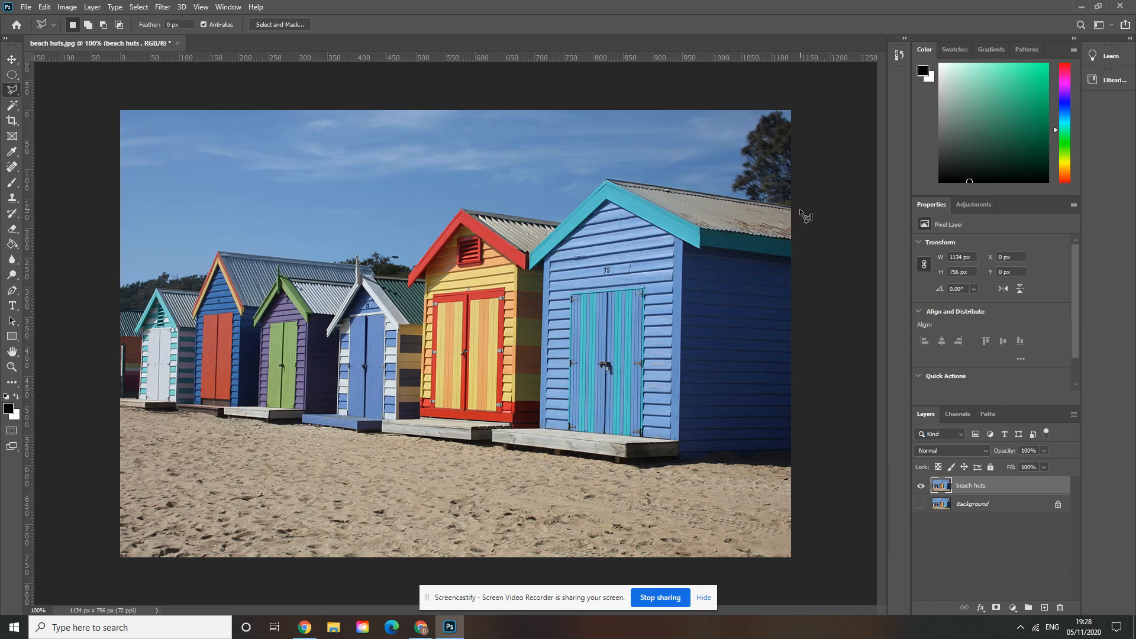
- Examine the photo at different magnifications, from the whole image down to individual pixels on the yellow hut's doors
{"action": "key", "text": "ctrl+minus"}
{"action": "key", "text": "ctrl+minus"}
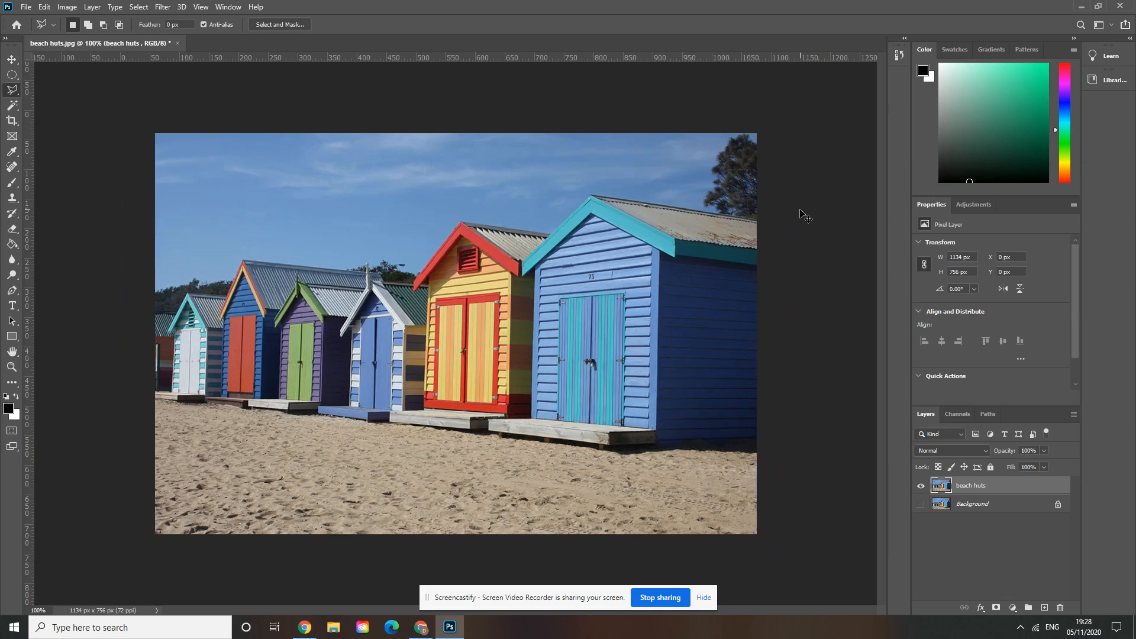
{"action": "key", "text": "ctrl+plus"}
{"action": "key", "text": "ctrl+plus"}
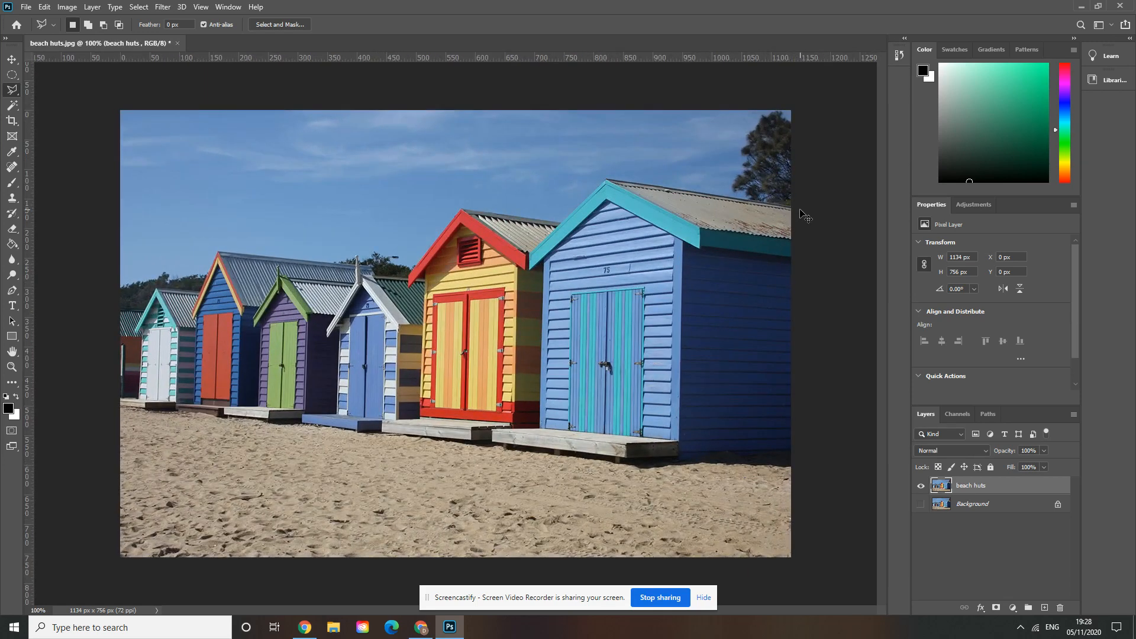
{"action": "key", "text": "ctrl+plus"}
{"action": "key", "text": "ctrl+minus"}
{"action": "key", "text": "ctrl+minus"}
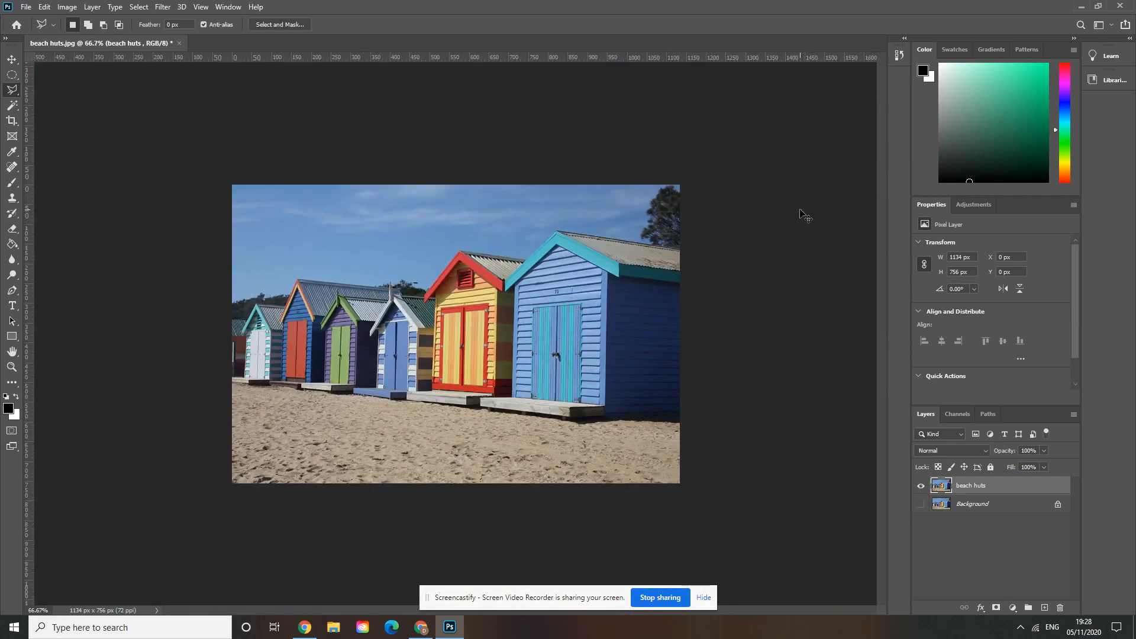
{"action": "key", "text": "ctrl+minus"}
{"action": "key", "text": "ctrl+minus"}
{"action": "key", "text": "ctrl+minus"}
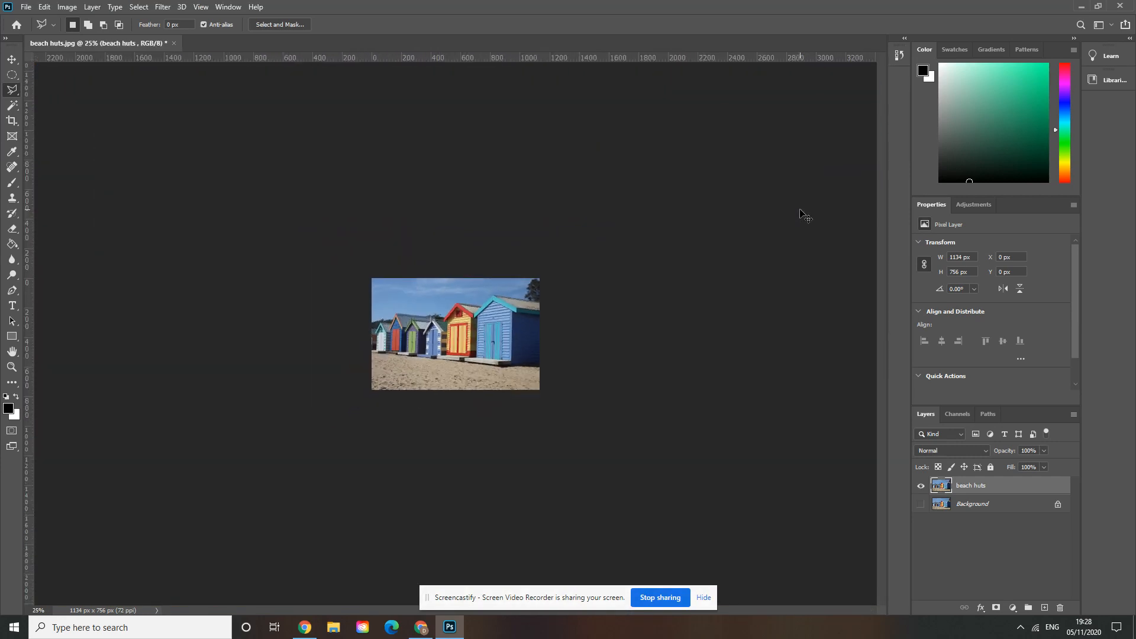
{"action": "key", "text": "ctrl+plus"}
{"action": "key", "text": "ctrl+plus"}
{"action": "key", "text": "ctrl+plus"}
{"action": "key", "text": "ctrl+plus"}
{"action": "key", "text": "ctrl+plus"}
{"action": "key", "text": "ctrl+plus"}
{"action": "key", "text": "ctrl+plus"}
{"action": "key", "text": "ctrl+plus"}
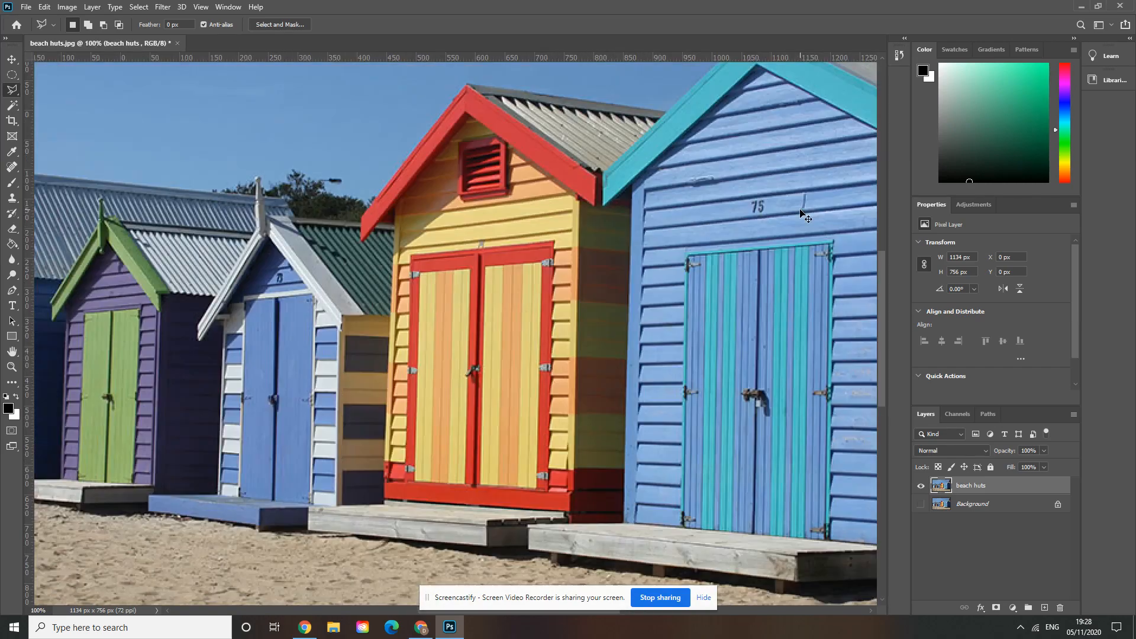
{"action": "key", "text": "ctrl+plus"}
{"action": "key", "text": "ctrl+plus"}
{"action": "key", "text": "ctrl+plus"}
{"action": "key", "text": "ctrl+plus"}
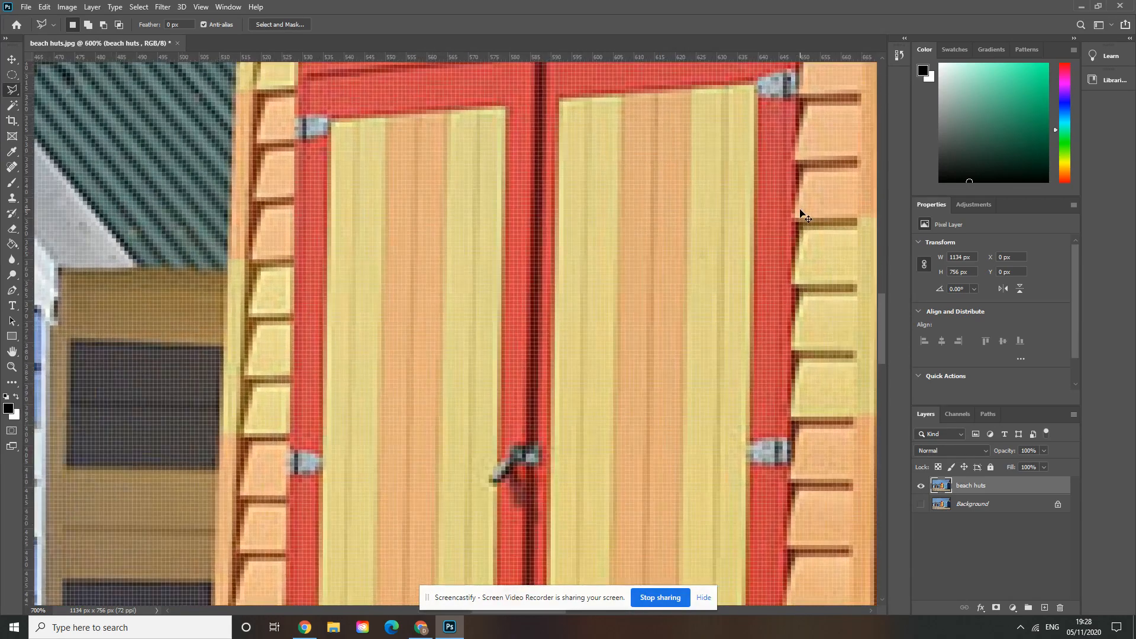
{"action": "key", "text": "ctrl+plus"}
{"action": "key", "text": "ctrl+plus"}
{"action": "key", "text": "ctrl+plus"}
{"action": "key", "text": "ctrl+plus"}
{"action": "key", "text": "ctrl+plus"}
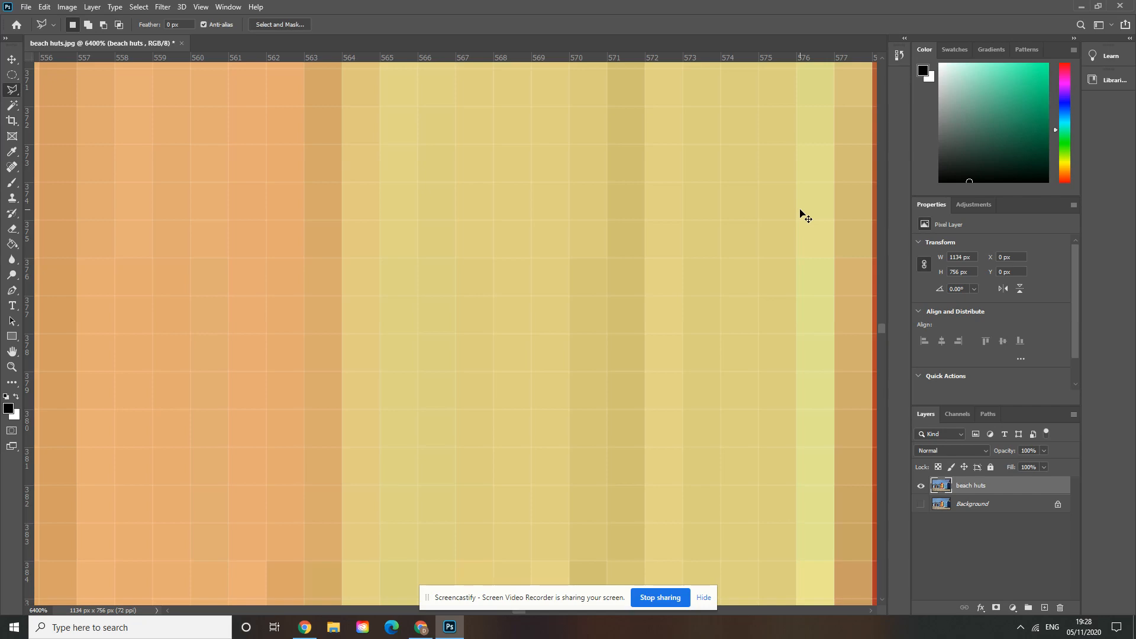
{"action": "key", "text": "ctrl+minus"}
{"action": "key", "text": "ctrl+minus"}
{"action": "key", "text": "ctrl+minus"}
{"action": "key", "text": "ctrl+minus"}
{"action": "key", "text": "ctrl+minus"}
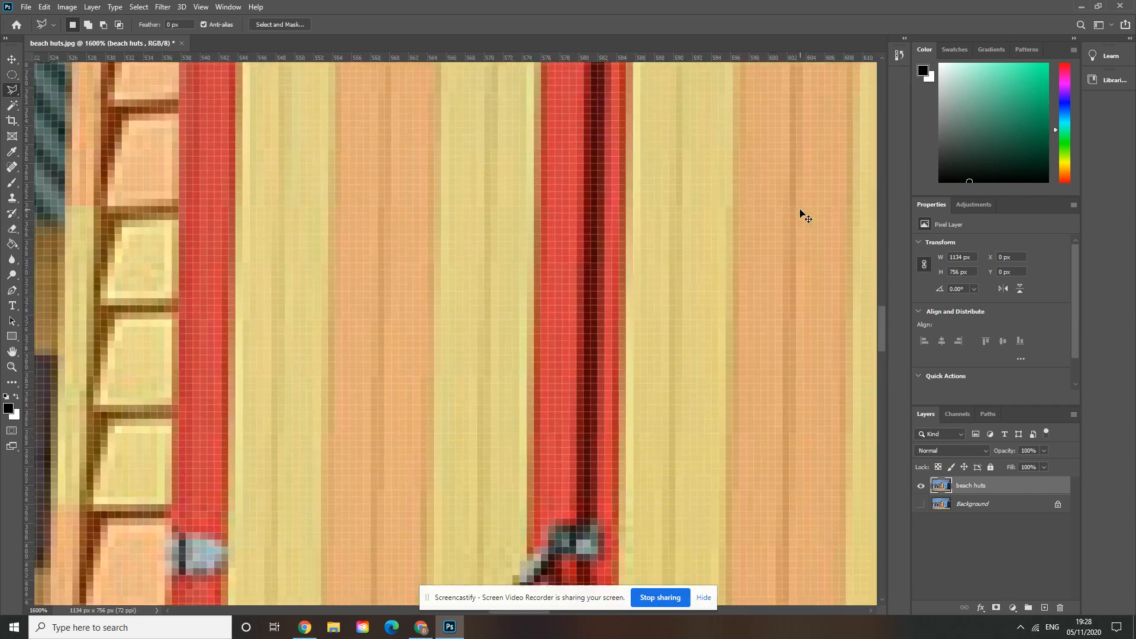
{"action": "key", "text": "ctrl+minus"}
{"action": "key", "text": "ctrl+minus"}
{"action": "key", "text": "ctrl+minus"}
{"action": "key", "text": "ctrl+minus"}
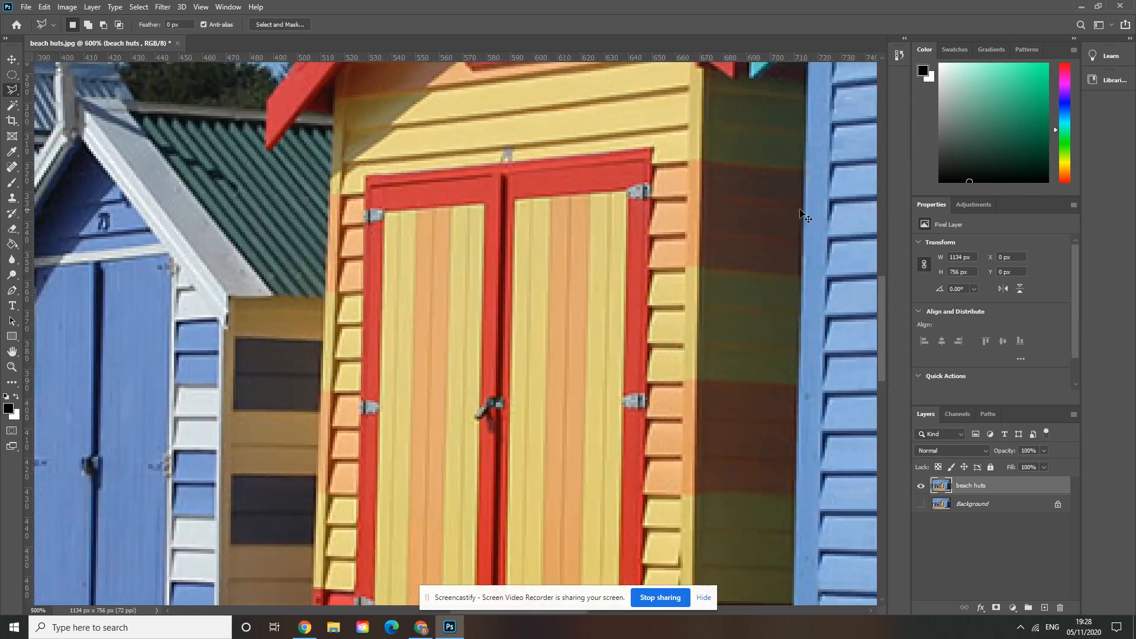
- View the photo reduced to 25%, fit it to the window, and return it to 100% magnification
{"action": "key", "text": "ctrl+minus"}
{"action": "key", "text": "ctrl+minus"}
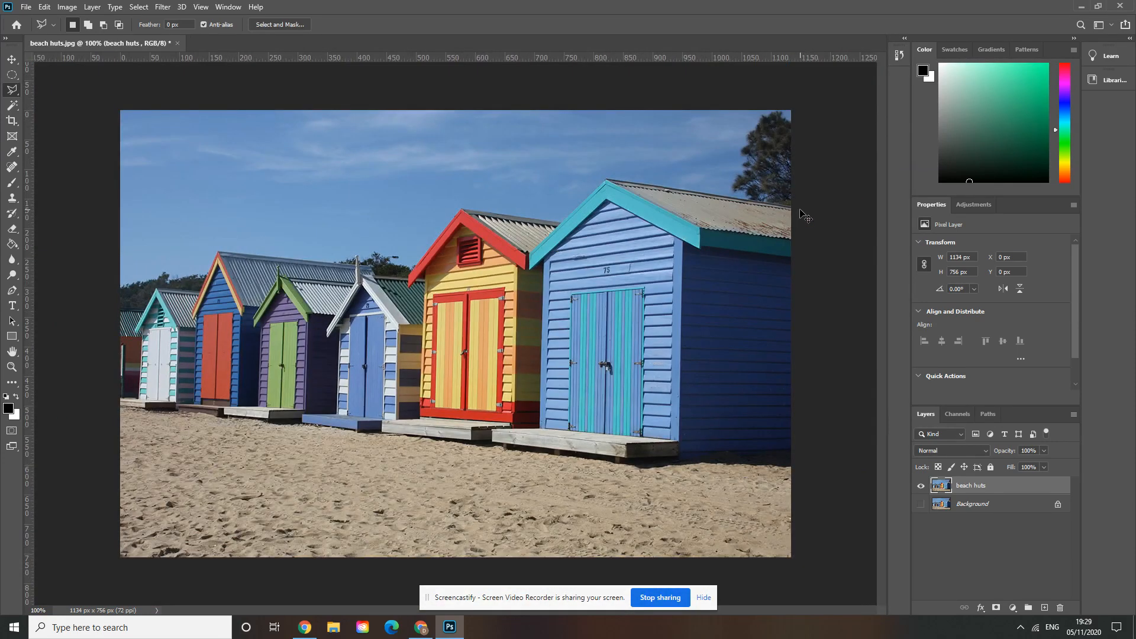
{"action": "key", "text": "ctrl+minus"}
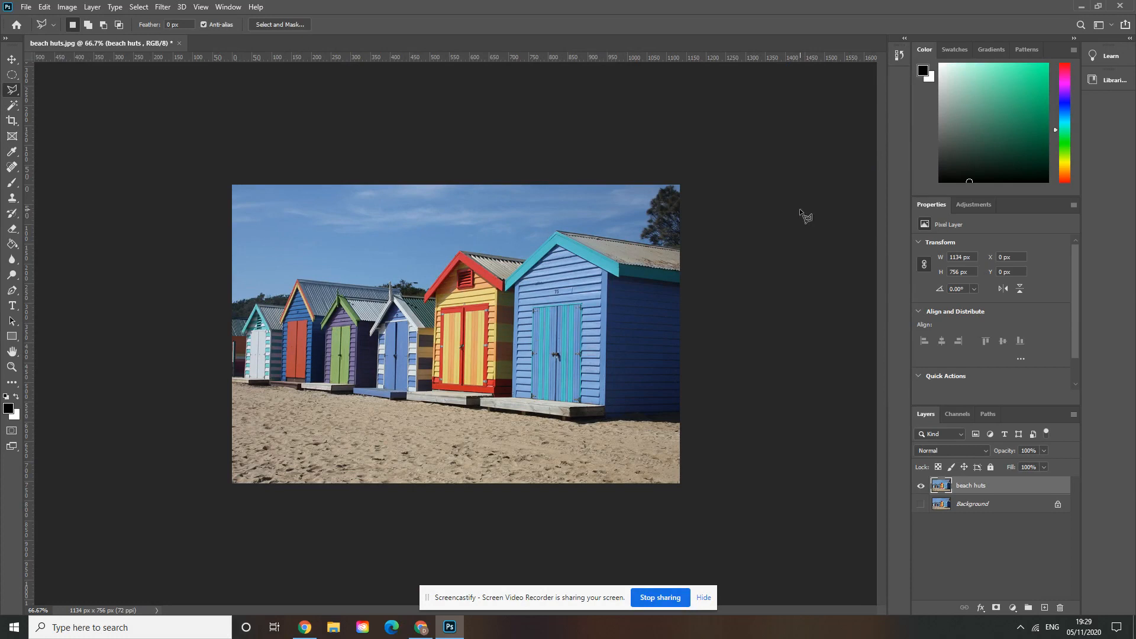
{"action": "key", "text": "ctrl+minus"}
{"action": "key", "text": "ctrl+minus"}
{"action": "key", "text": "ctrl+minus"}
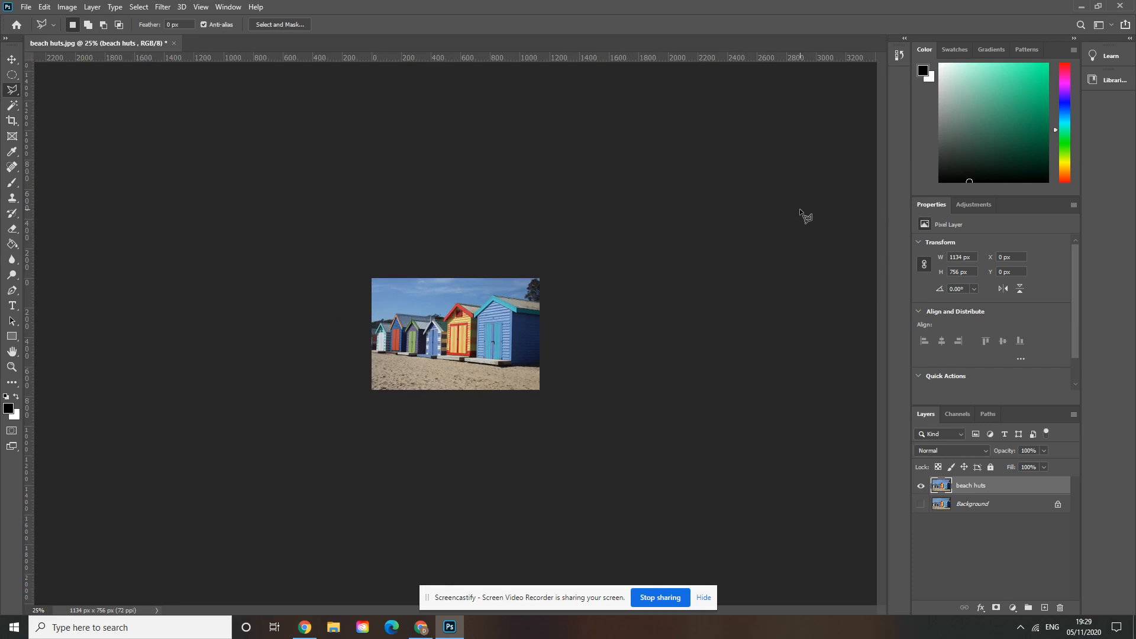
{"action": "key", "text": "ctrl+0"}
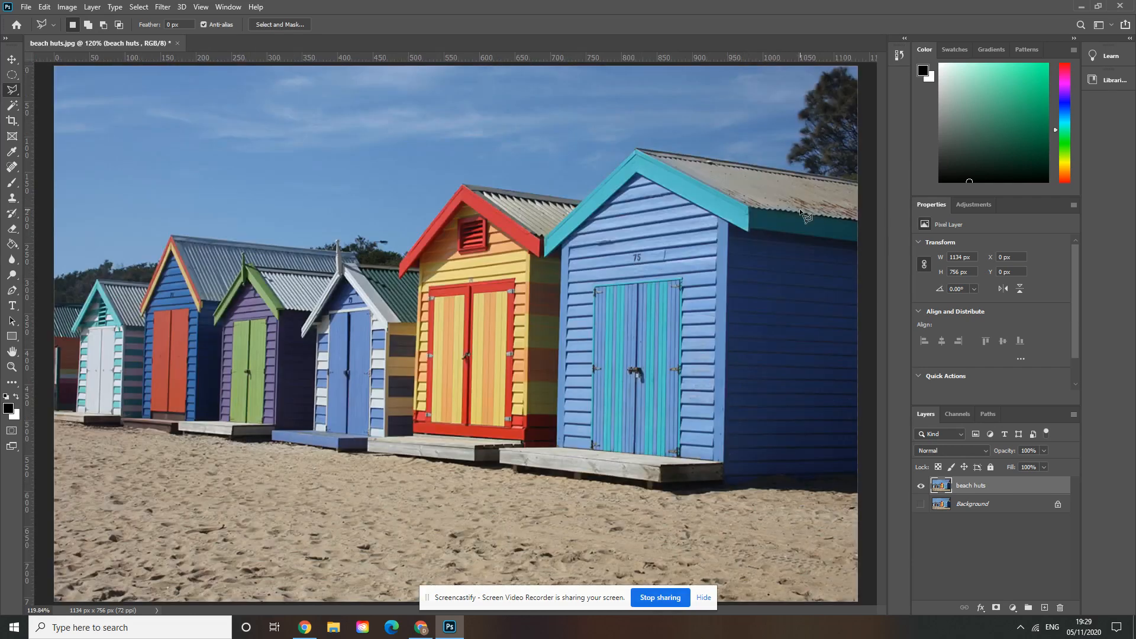
{"action": "key", "text": "ctrl+1"}
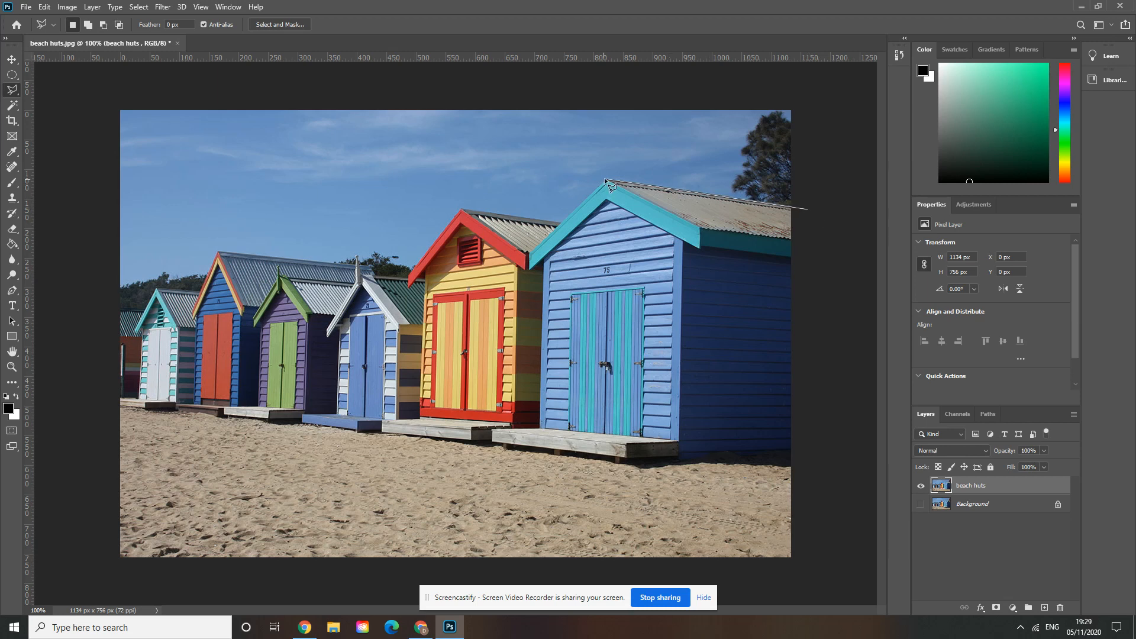
- Outline the whole row of huts as a closed polygonal selection, following the rooflines, the outer photo edges and the bases along the sand
{"action": "left_click", "coordinate": [559, 223]}
{"action": "left_click", "coordinate": [461, 209]}
{"action": "left_click", "coordinate": [408, 275]}
{"action": "left_click", "coordinate": [360, 266]}
{"action": "left_click", "coordinate": [356, 256]}
{"action": "left_click", "coordinate": [218, 252]}
{"action": "left_click", "coordinate": [201, 293]}
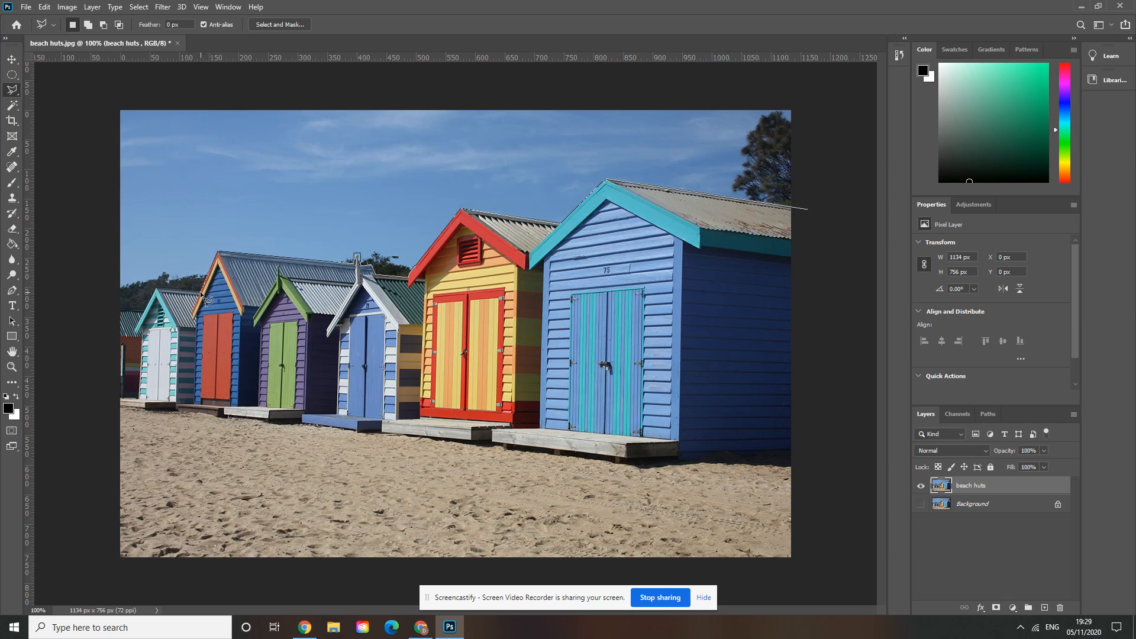
{"action": "left_click", "coordinate": [156, 290]}
{"action": "left_click", "coordinate": [140, 309]}
{"action": "left_click", "coordinate": [110, 307]}
{"action": "left_click", "coordinate": [109, 406]}
{"action": "left_click", "coordinate": [304, 423]}
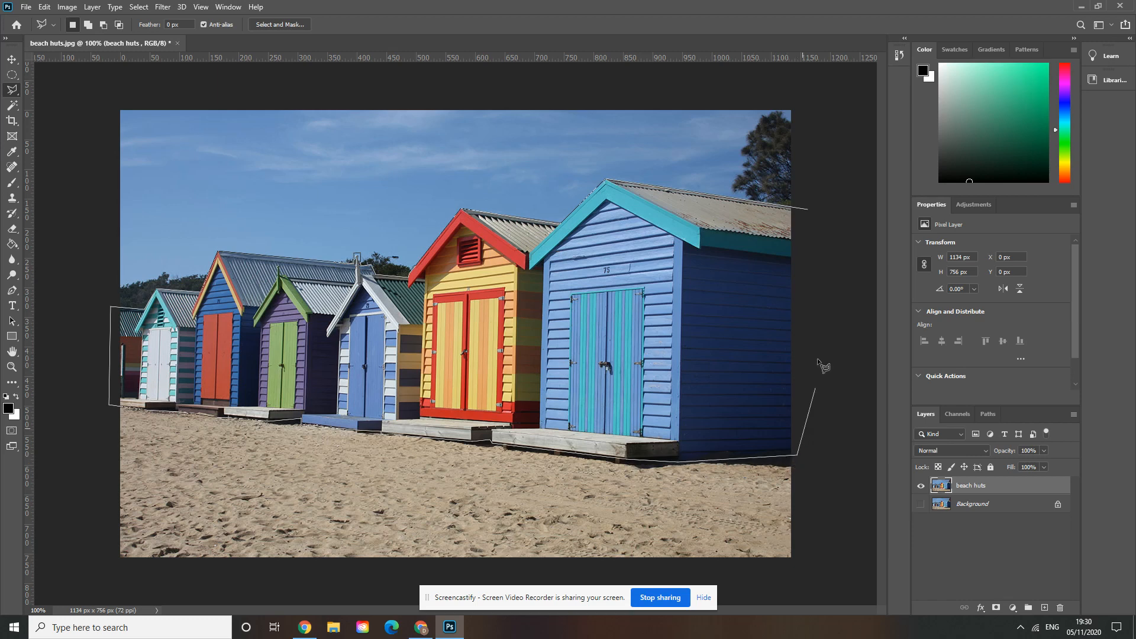
{"action": "left_click", "coordinate": [808, 211]}
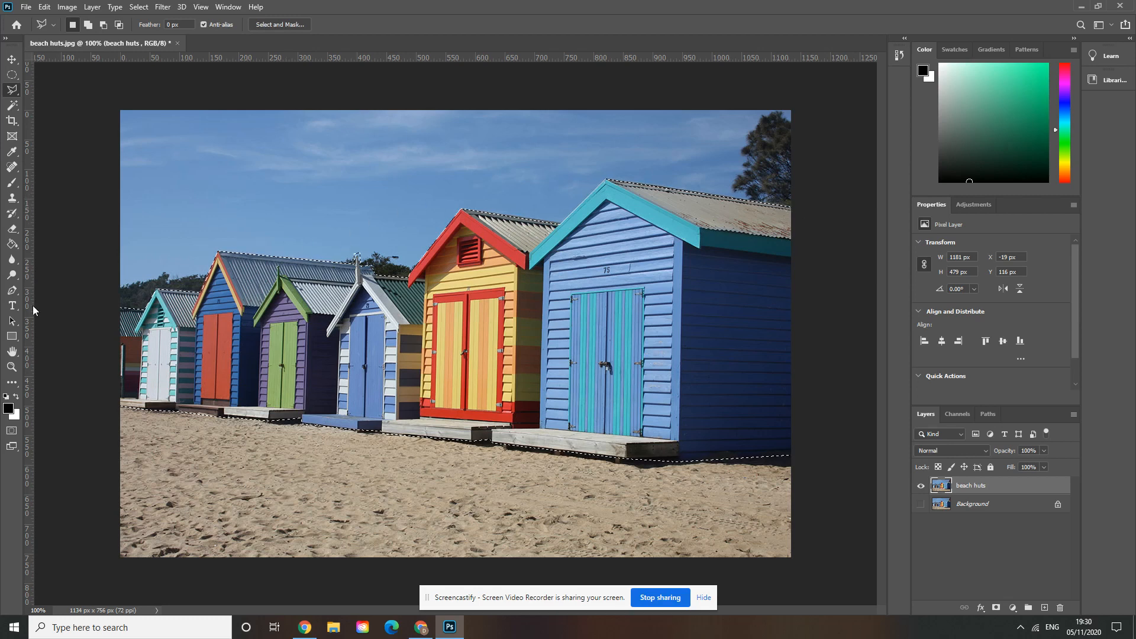
- Inspect the selection edge around the white hut's roof finial up close, checking the lasso's subtract and add modes
{"action": "left_click", "coordinate": [13, 367]}
{"action": "left_click", "coordinate": [365, 251]}
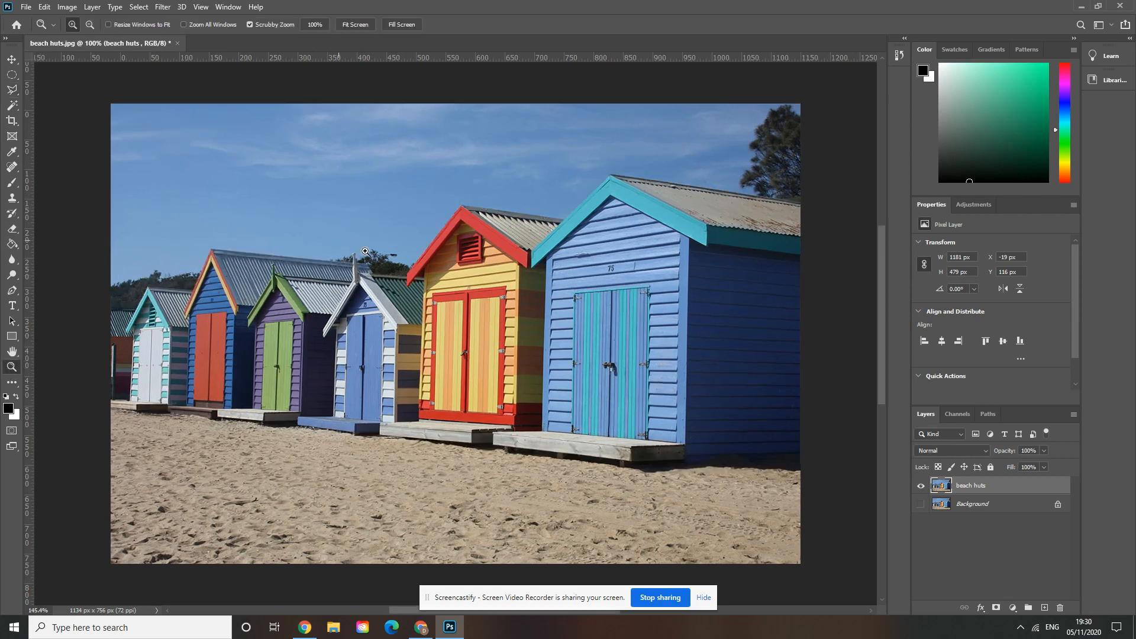
{"action": "left_click_drag", "start_coordinate": [365, 252], "coordinate": [436, 335]}
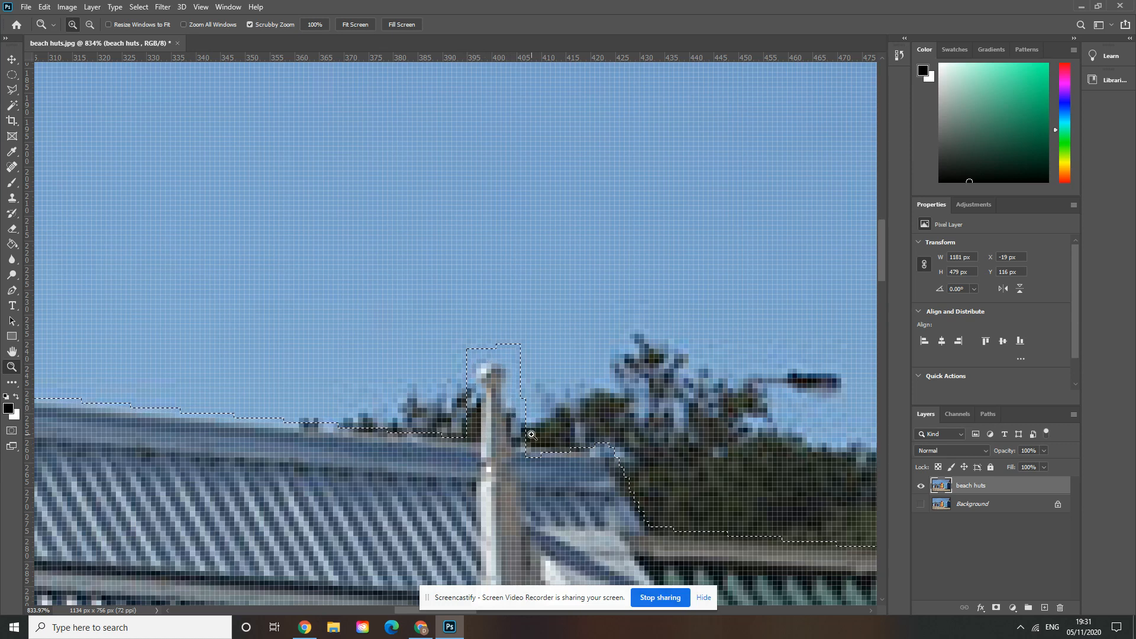
{"action": "left_click", "coordinate": [11, 90]}
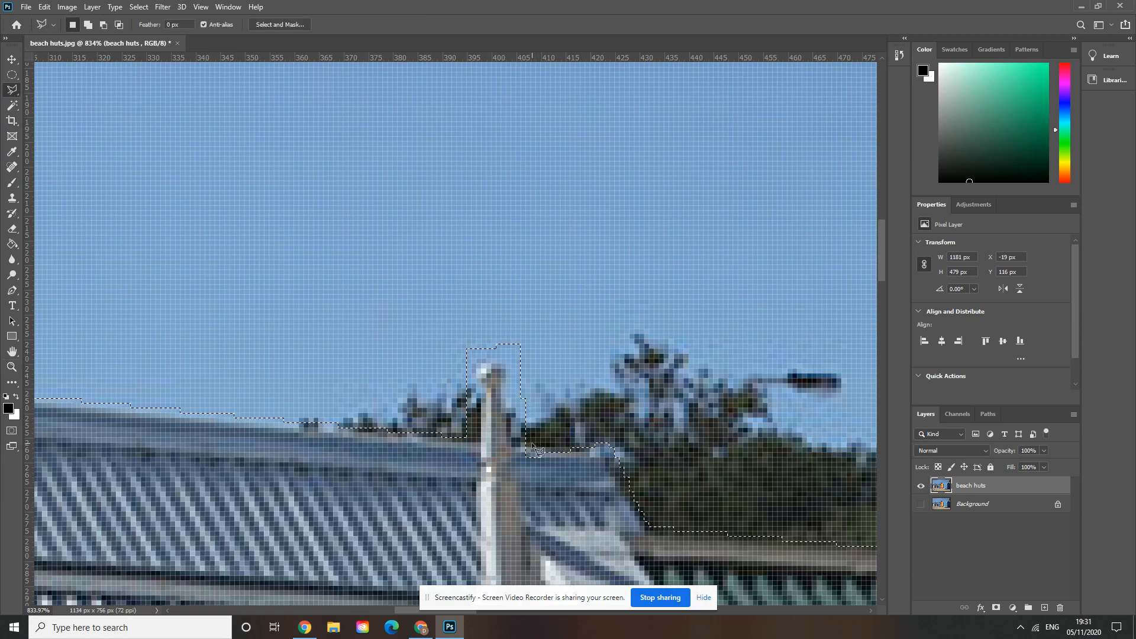
{"action": "key", "text": "alt"}
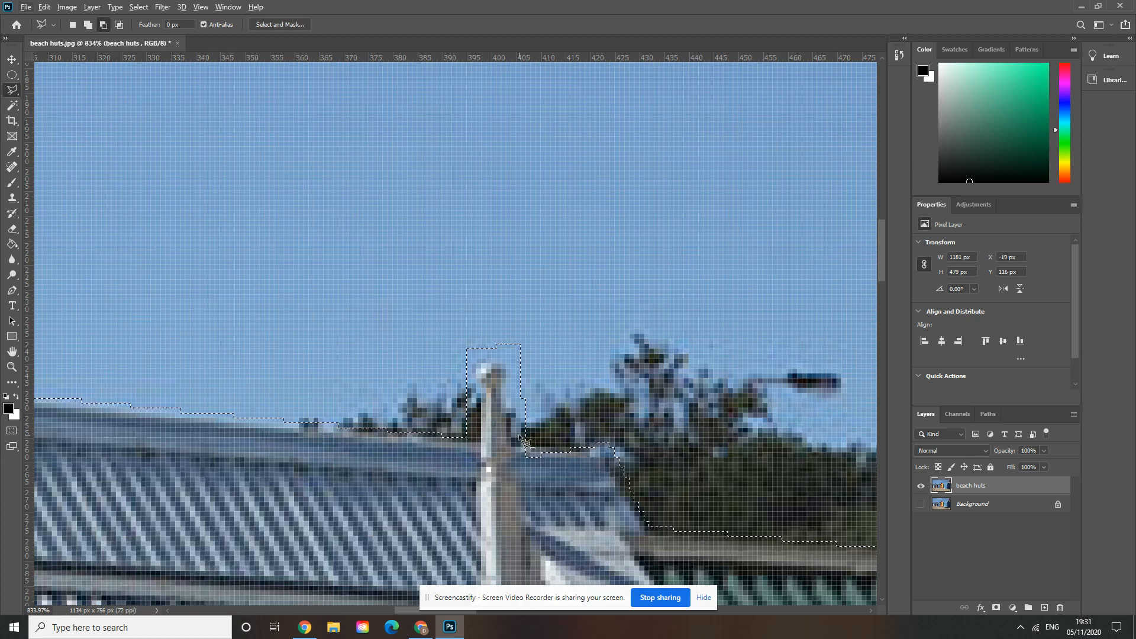
{"action": "key", "text": "shift"}
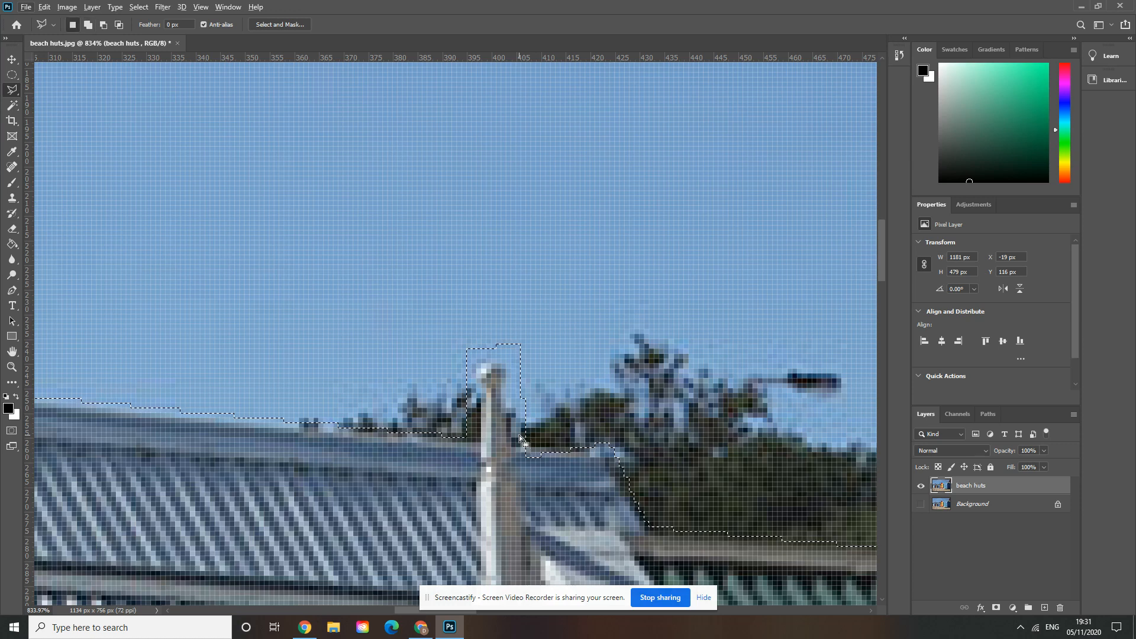
{"action": "key", "text": "alt"}
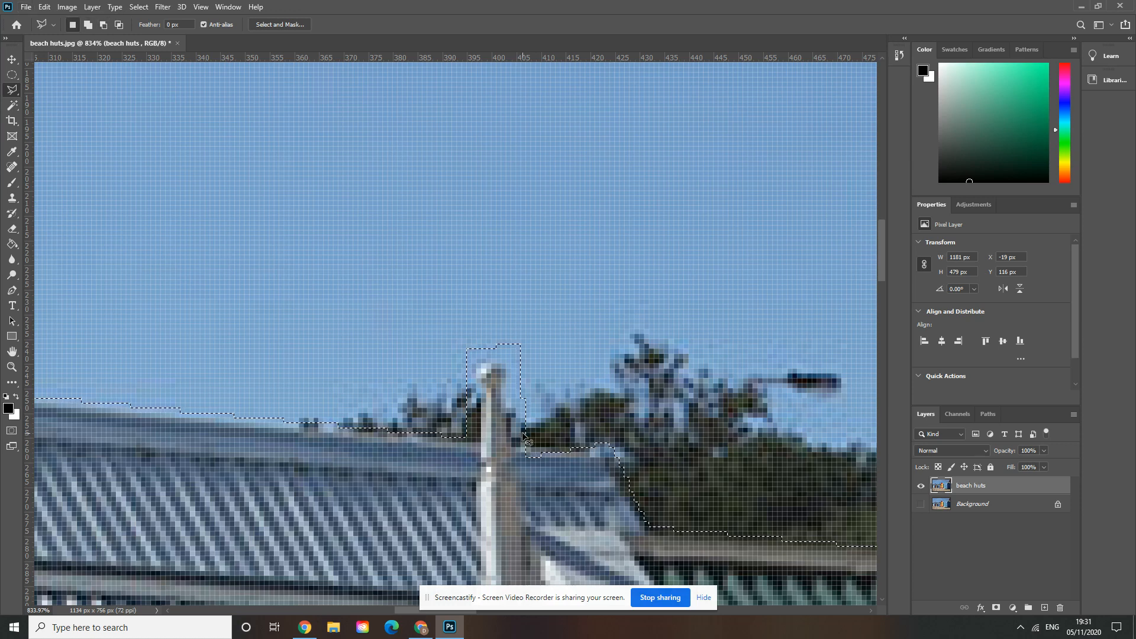
{"action": "key", "text": "ctrl+minus"}
{"action": "key", "text": "ctrl+minus"}
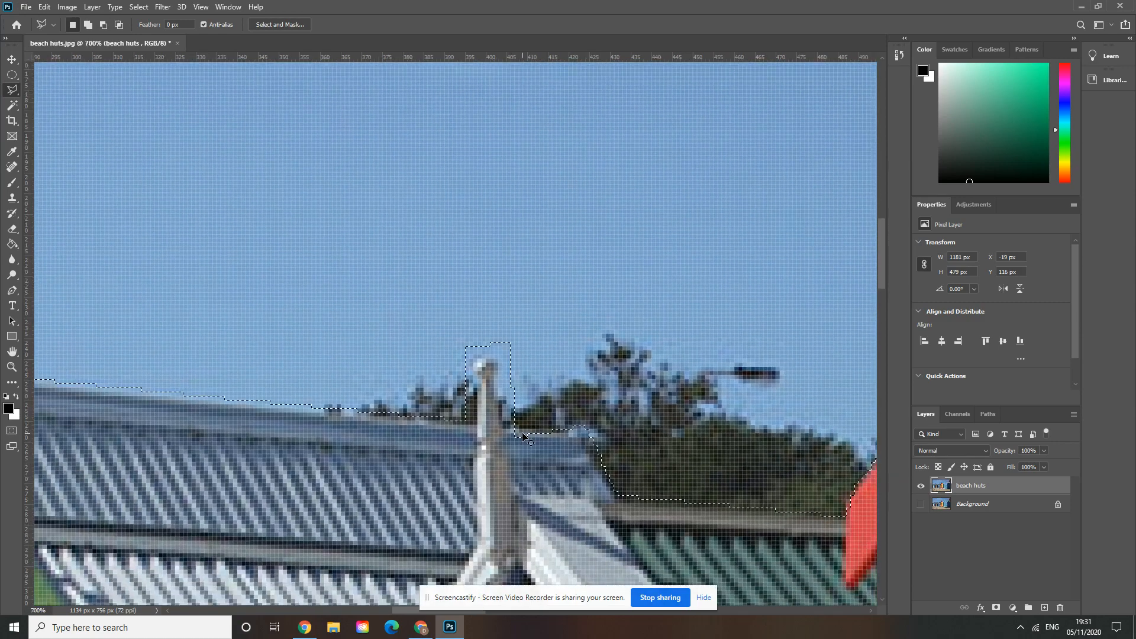
{"action": "key", "text": "ctrl+minus"}
{"action": "key", "text": "ctrl+minus"}
{"action": "key", "text": "ctrl+minus"}
{"action": "key", "text": "ctrl+minus"}
{"action": "key", "text": "ctrl+minus"}
{"action": "key", "text": "ctrl+minus"}
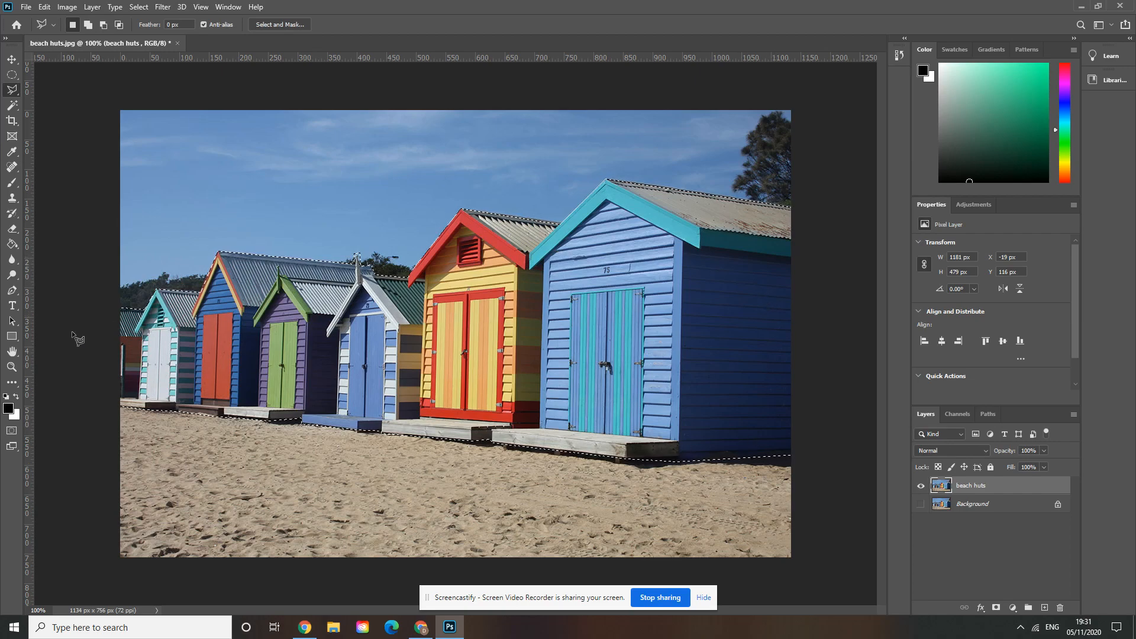
- Subtract the surplus sky and trees around the white hut's finial from the selection, tracing closely along the post
{"action": "left_click", "coordinate": [12, 366]}
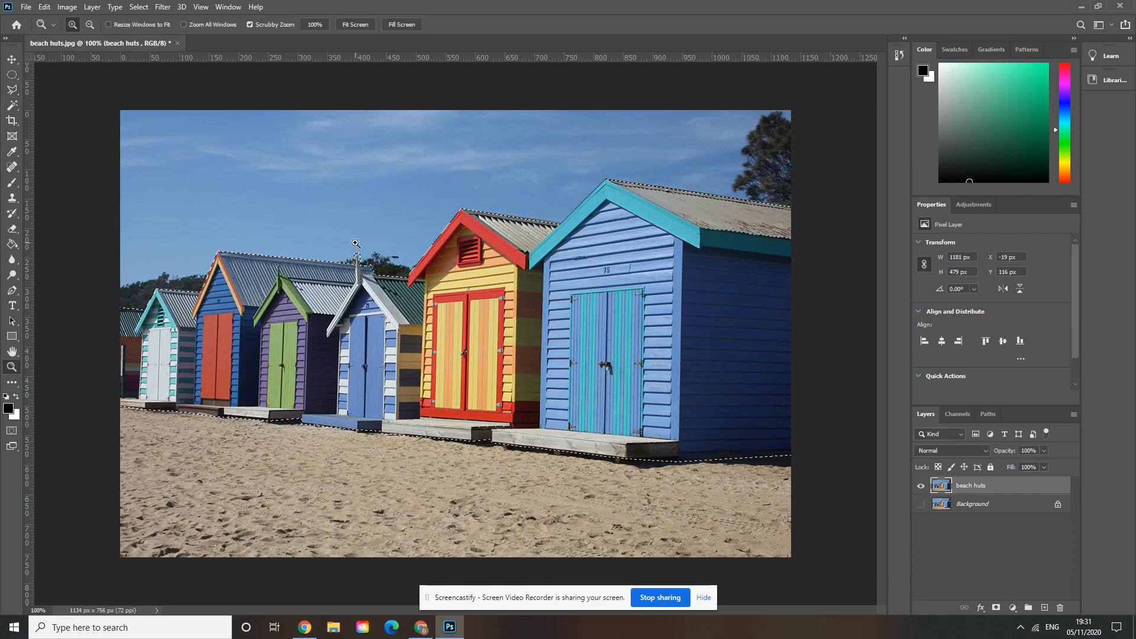
{"action": "left_click_drag", "start_coordinate": [345, 251], "coordinate": [521, 375]}
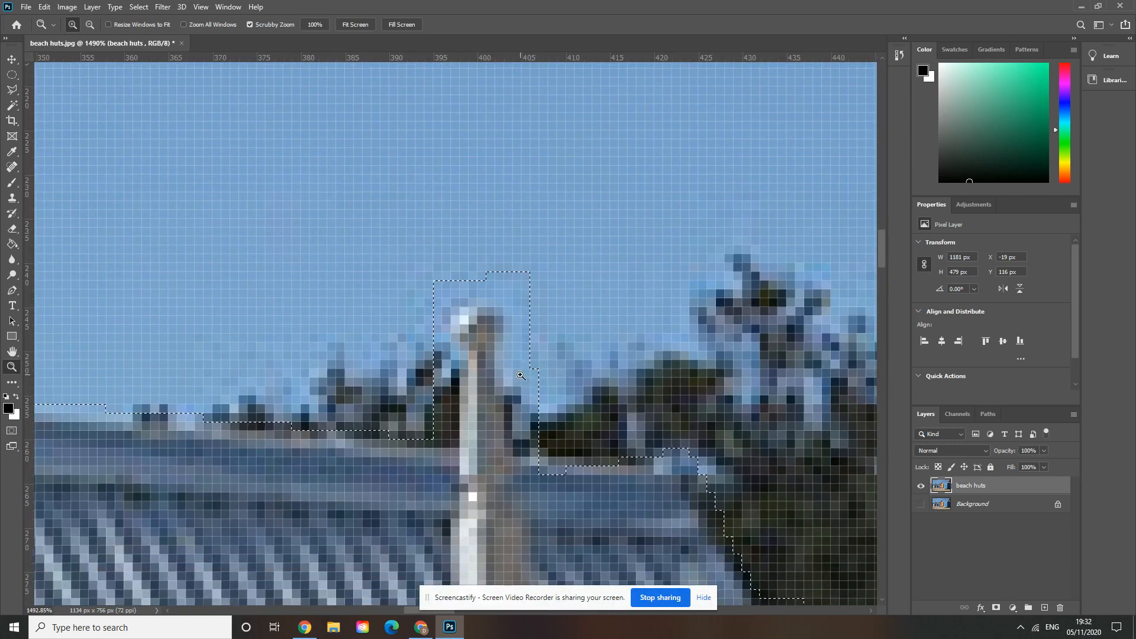
{"action": "left_click", "coordinate": [12, 89]}
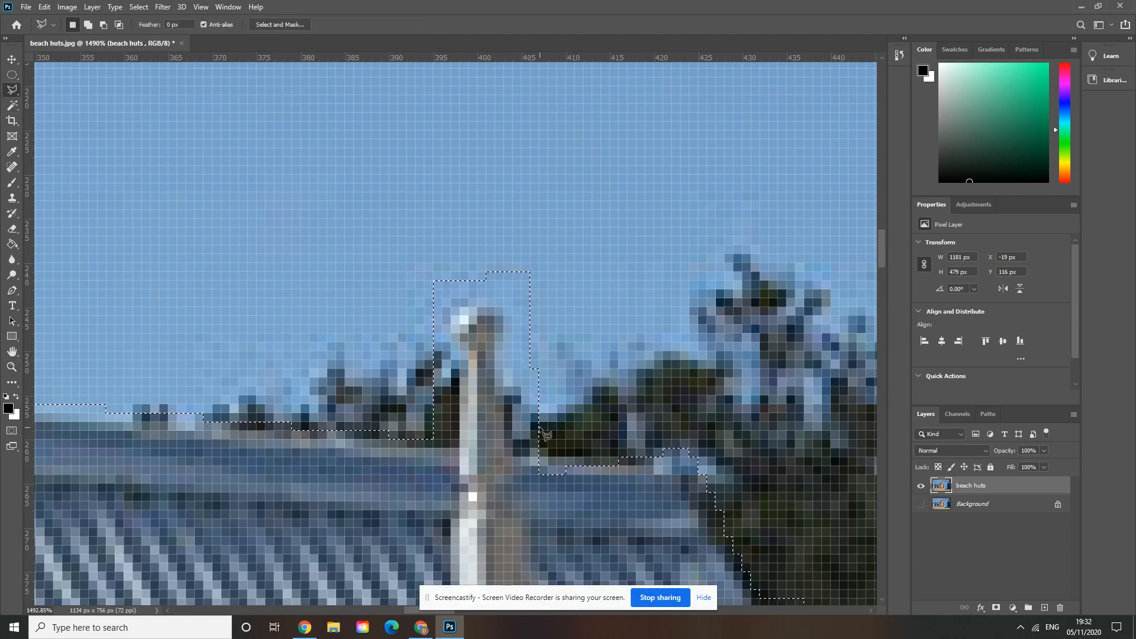
{"action": "key", "text": "alt"}
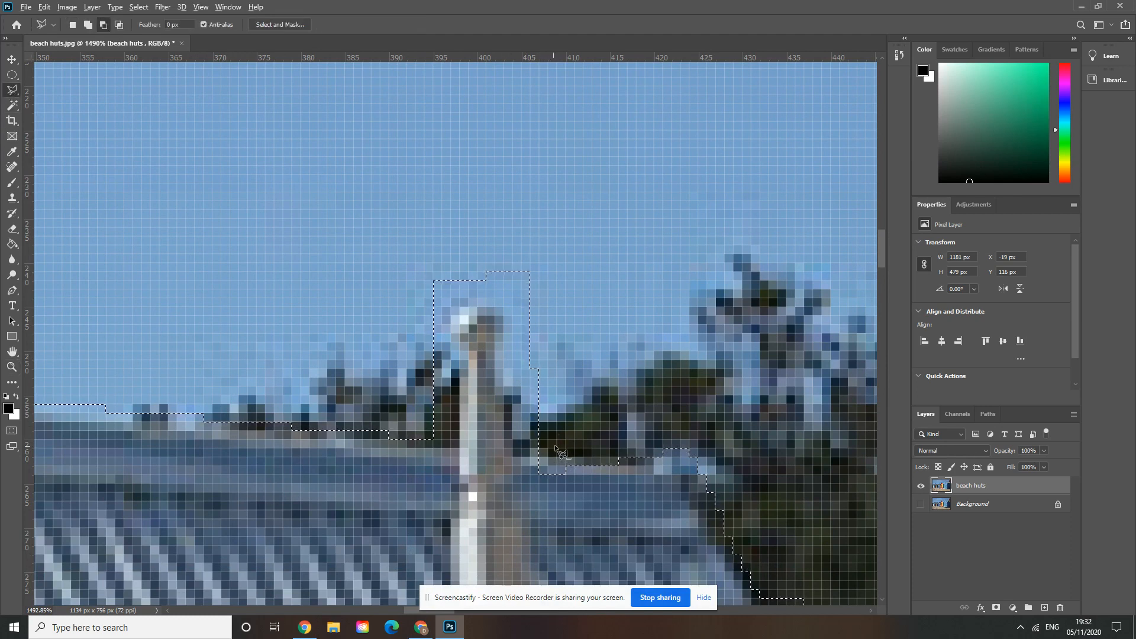
{"action": "left_click", "coordinate": [540, 459]}
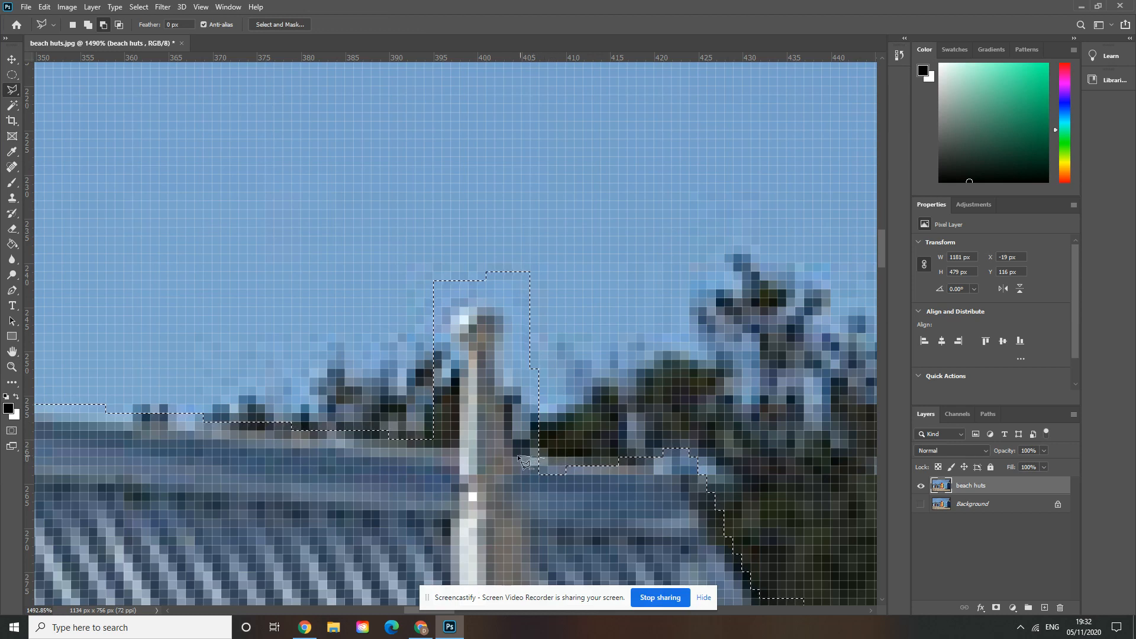
{"action": "left_click", "coordinate": [511, 454]}
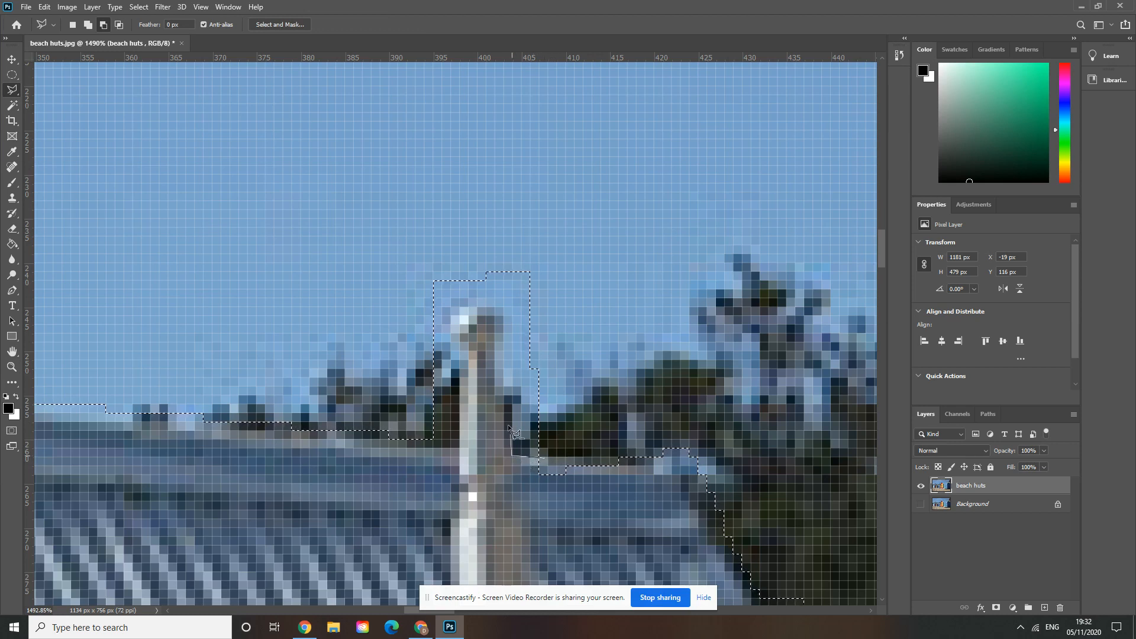
{"action": "left_click", "coordinate": [505, 351]}
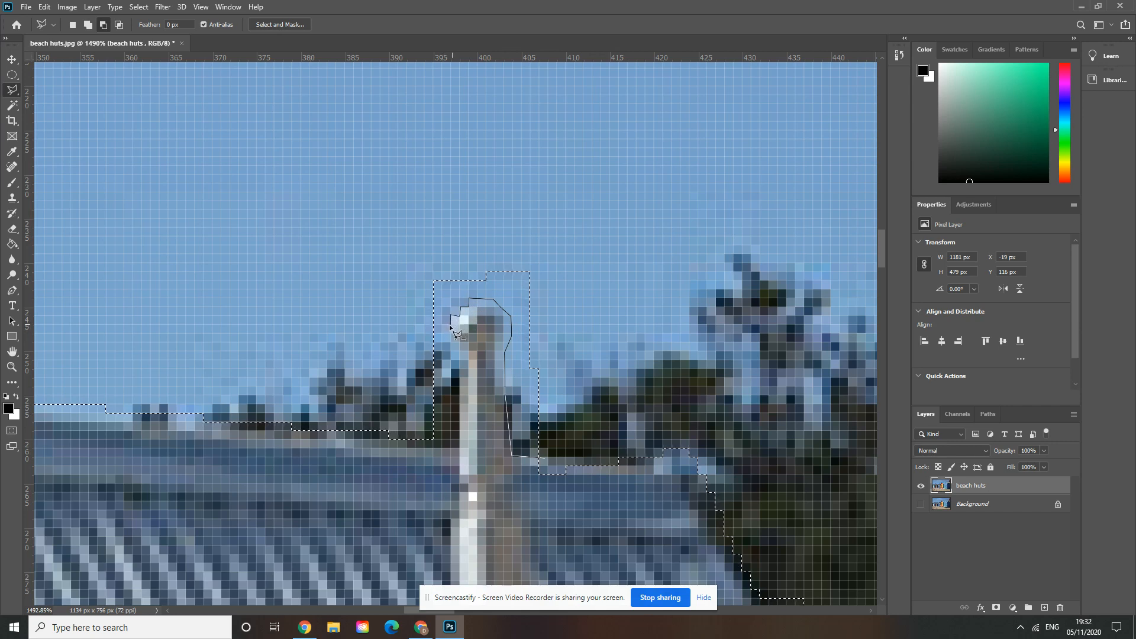
{"action": "left_click", "coordinate": [458, 362]}
{"action": "left_click", "coordinate": [459, 447]}
{"action": "left_click", "coordinate": [430, 439]}
{"action": "left_click", "coordinate": [416, 245]}
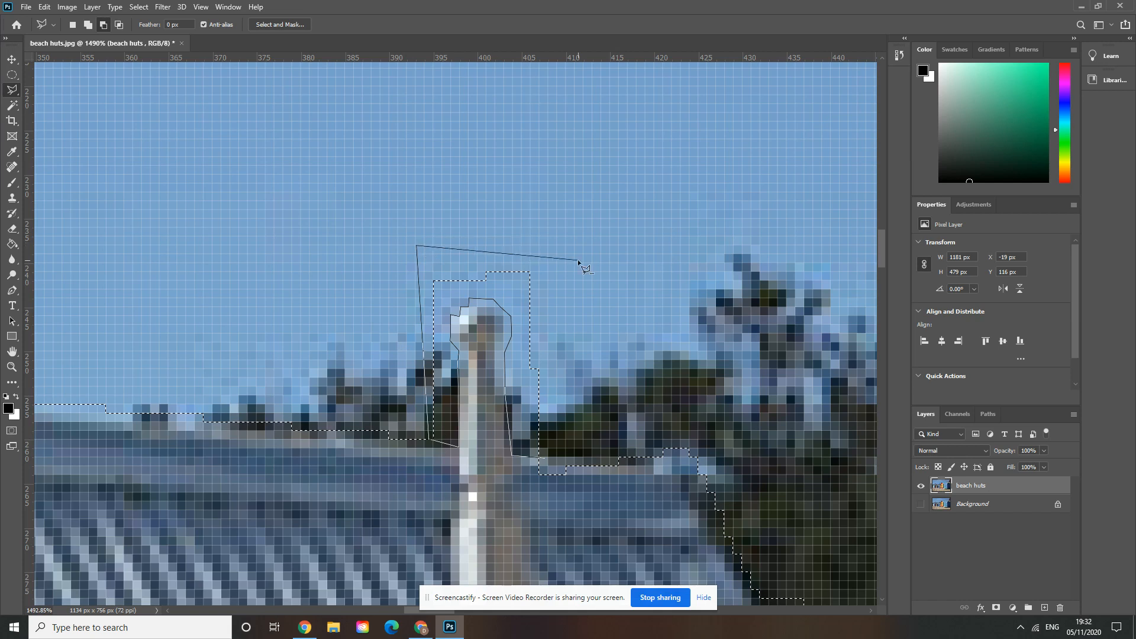
{"action": "left_click", "coordinate": [561, 252]}
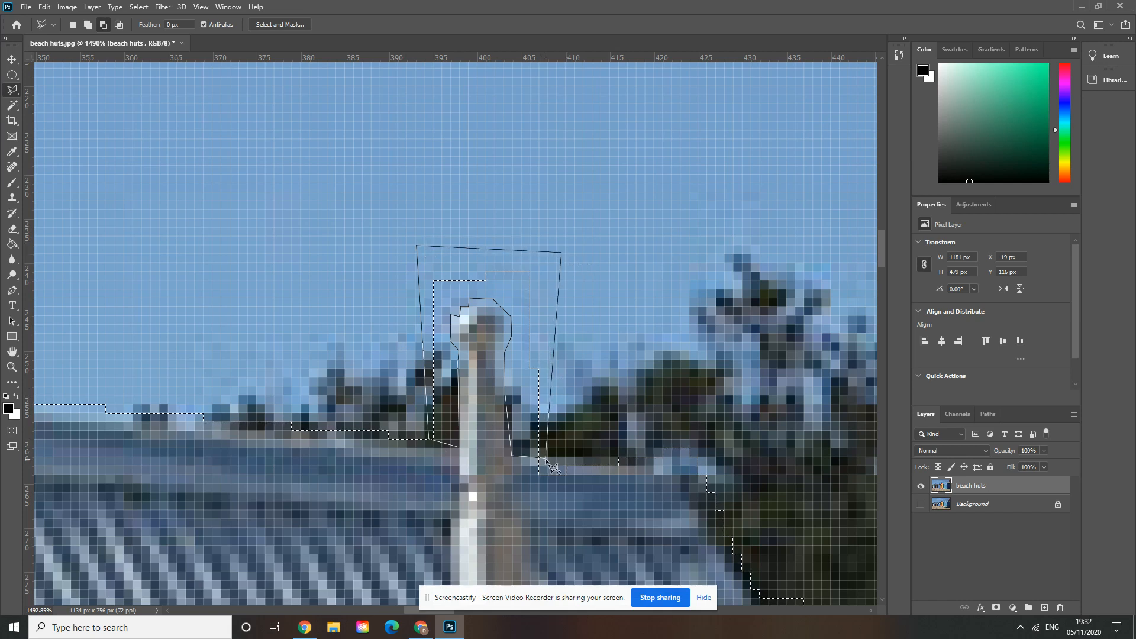
{"action": "left_click", "coordinate": [545, 460], "text": "alt"}
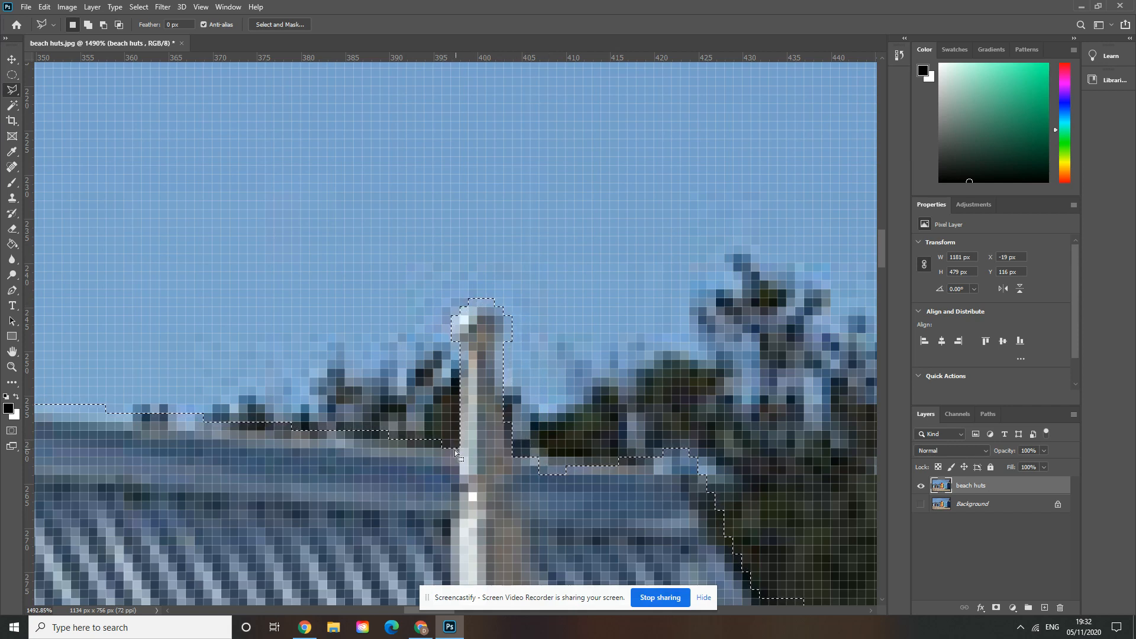
- Subtract the strip of trees between the grey roof's end and the green roof's ridge from the selection
{"action": "key", "text": "ctrl+minus"}
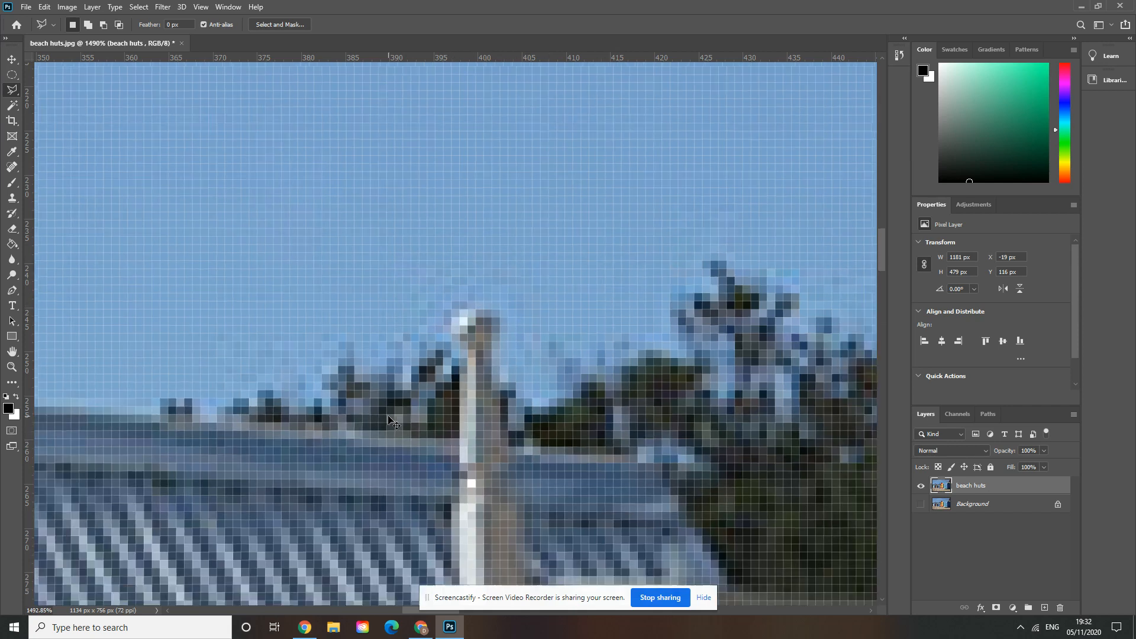
{"action": "key", "text": "ctrl+minus"}
{"action": "key", "text": "ctrl+minus"}
{"action": "key", "text": "ctrl+minus"}
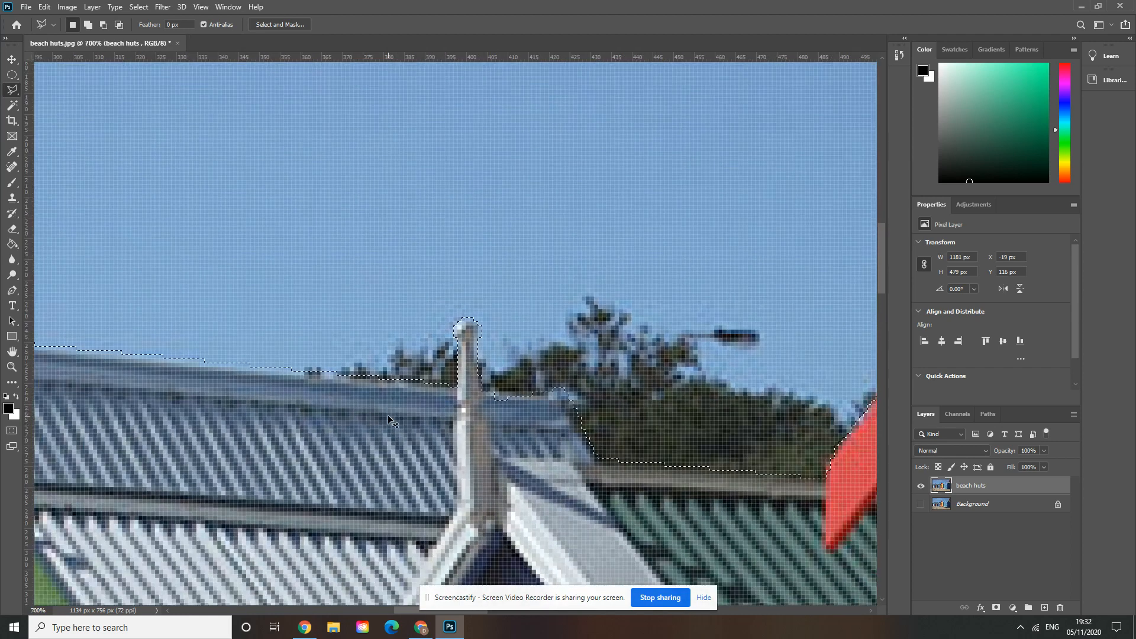
{"action": "key", "text": "ctrl+minus"}
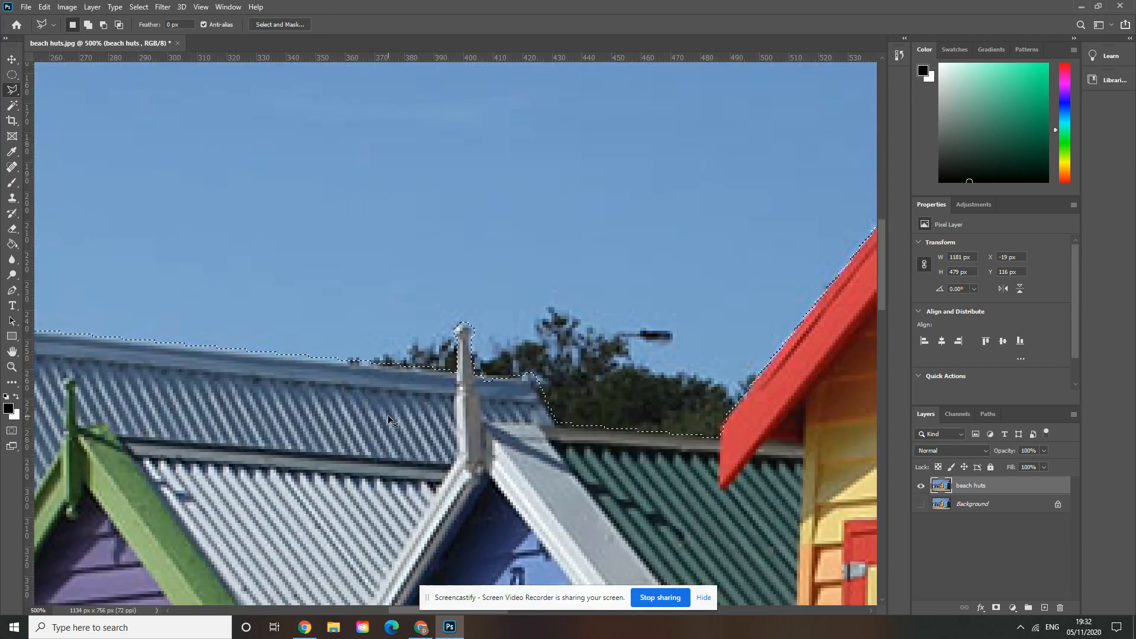
{"action": "key", "text": "ctrl+minus"}
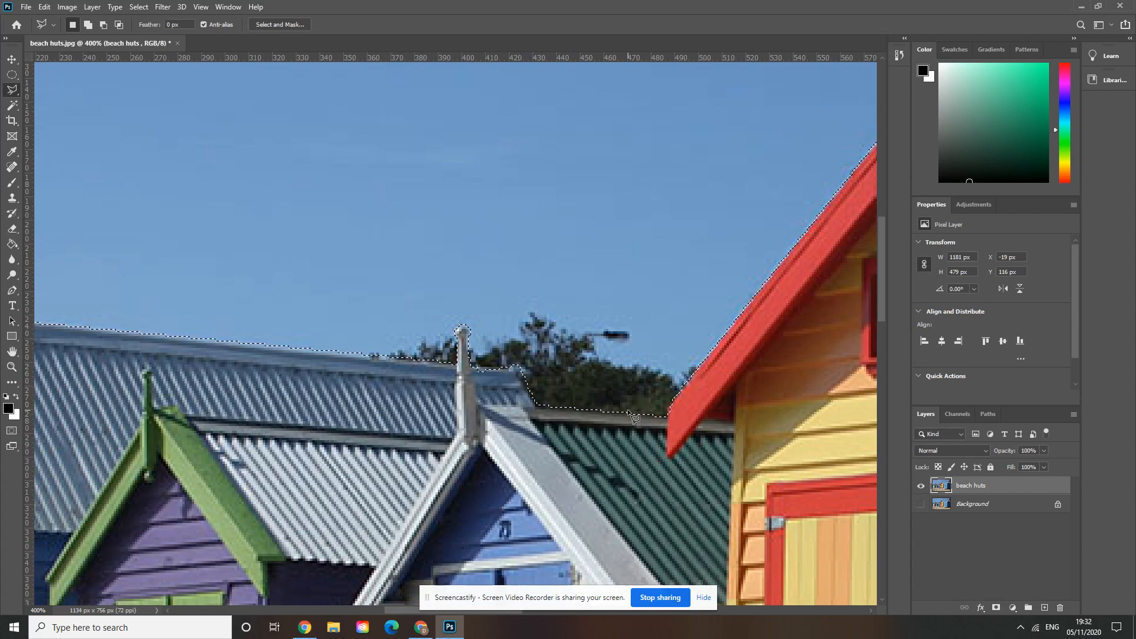
{"action": "key", "text": "alt"}
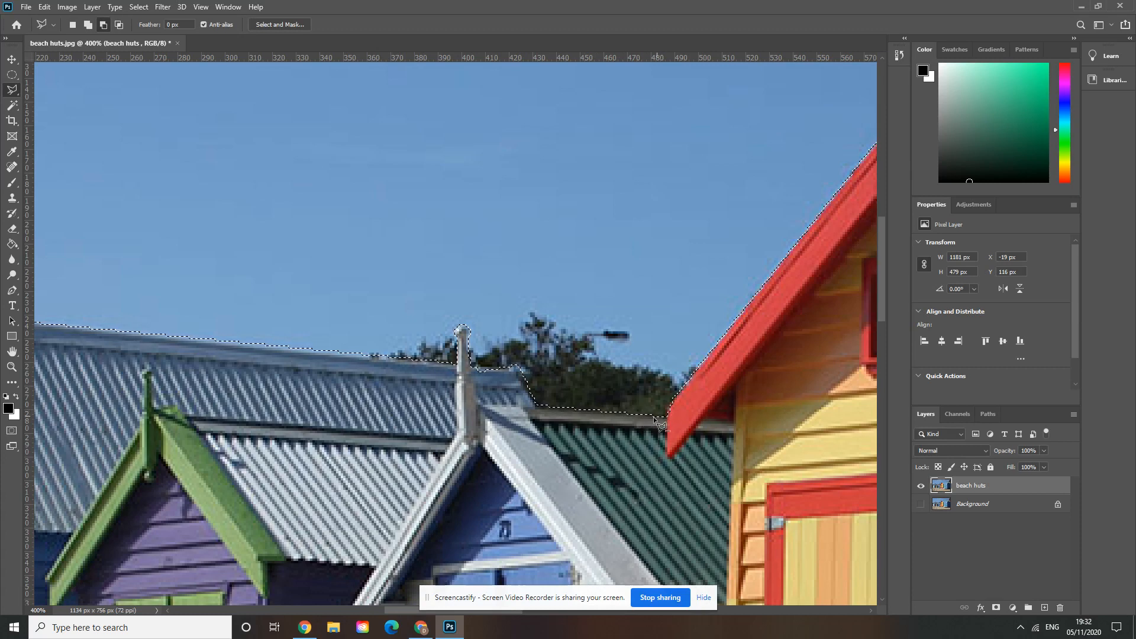
{"action": "left_click", "coordinate": [512, 360]}
{"action": "left_click", "coordinate": [527, 358]}
{"action": "left_click", "coordinate": [544, 393]}
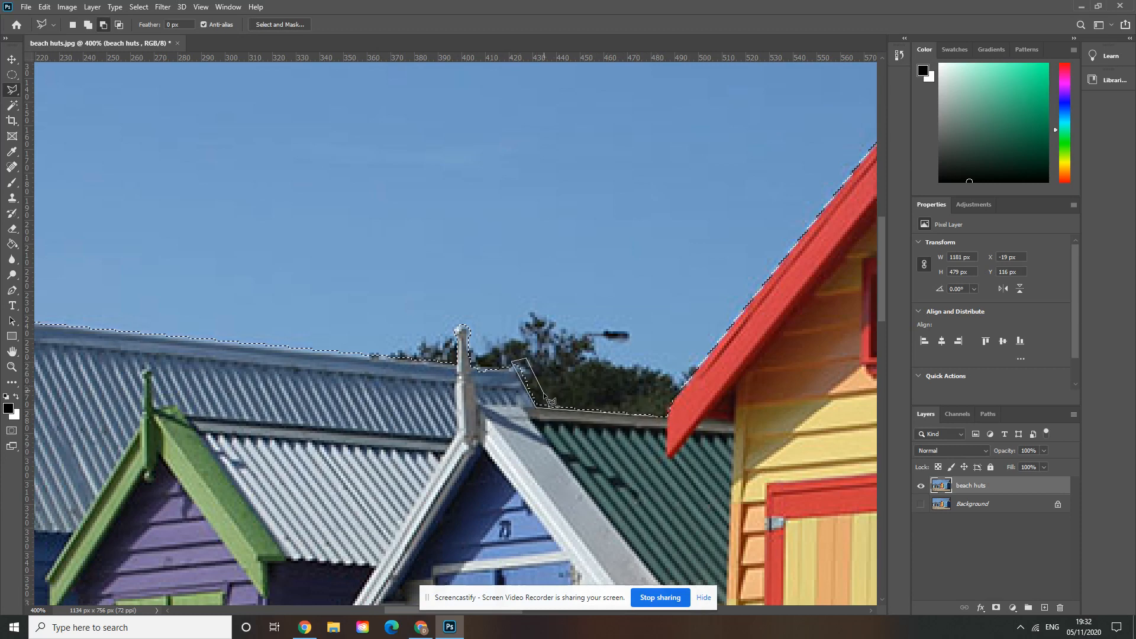
{"action": "double_click", "coordinate": [654, 415]}
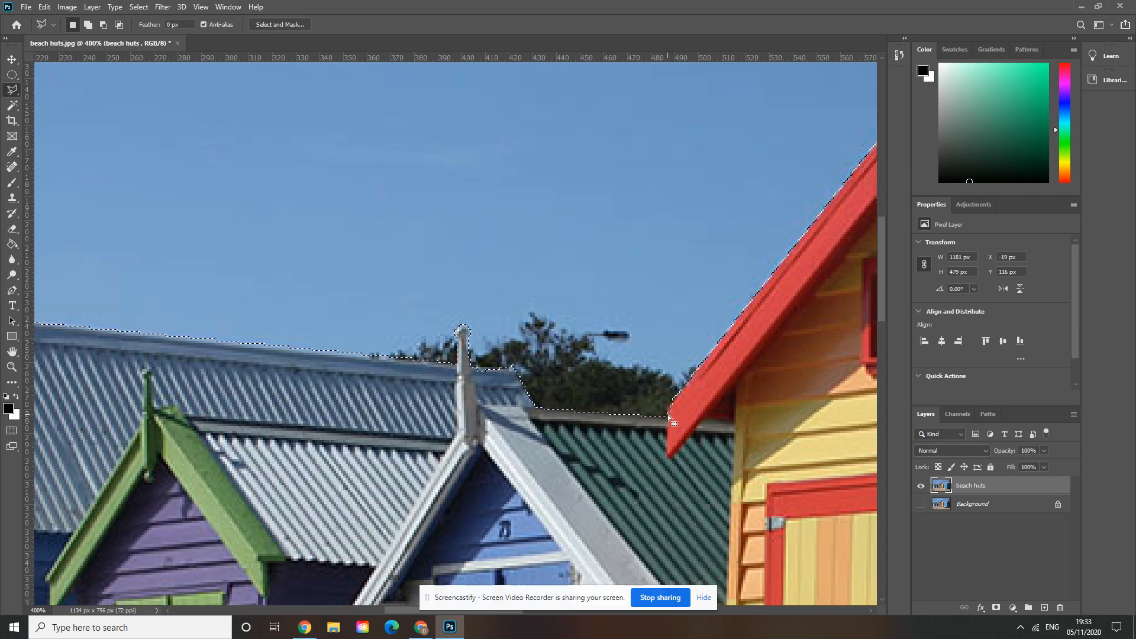
- Add the missed edge at the lower end of the yellow hut's red roof trim to the selection
{"action": "key", "text": "shift"}
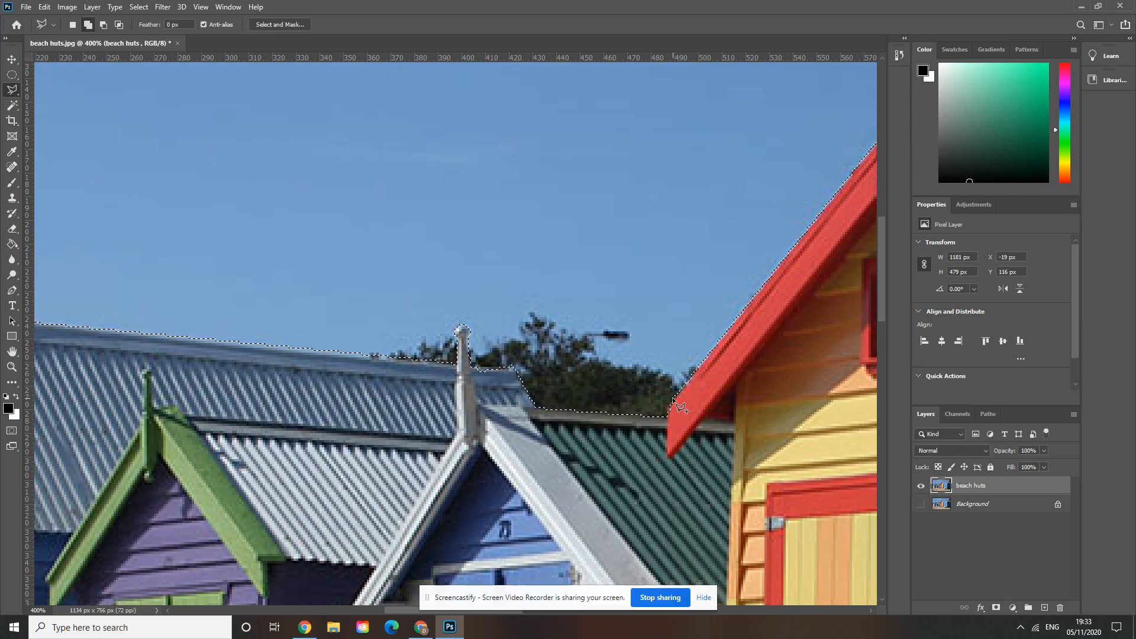
{"action": "left_click", "coordinate": [667, 404], "text": "shift"}
{"action": "left_click", "coordinate": [667, 422]}
{"action": "left_click", "coordinate": [681, 389]}
{"action": "left_click", "coordinate": [668, 404]}
- Add the missed sliver along the yellow hut's roof ridge, from its peak to the blue hut, to the selection
{"action": "key", "text": "ctrl+0"}
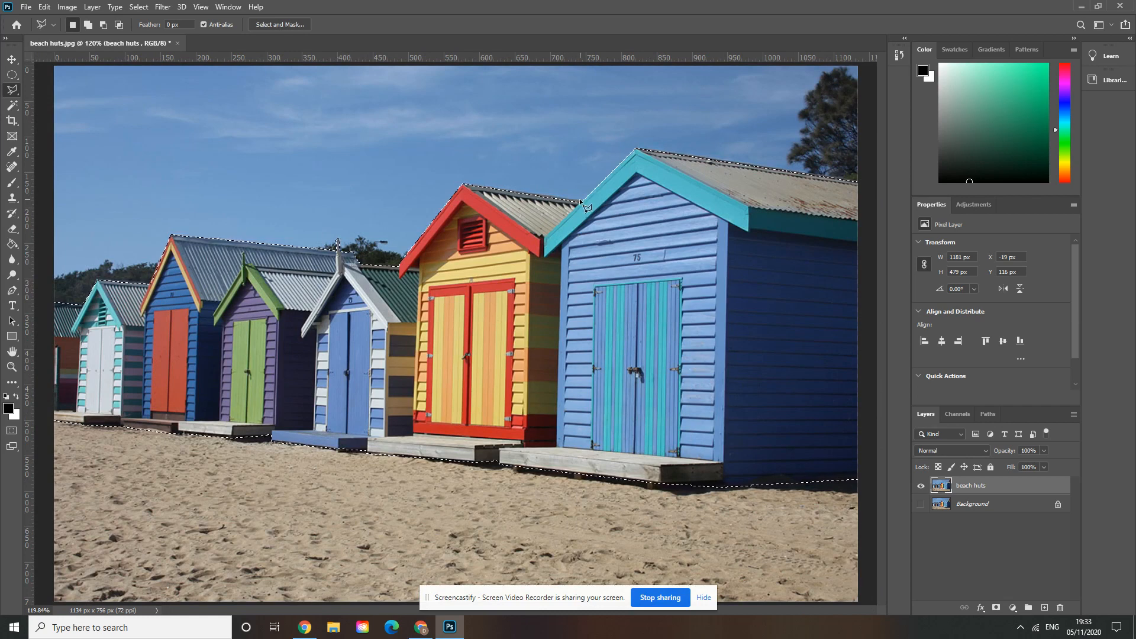
{"action": "key", "text": "shift"}
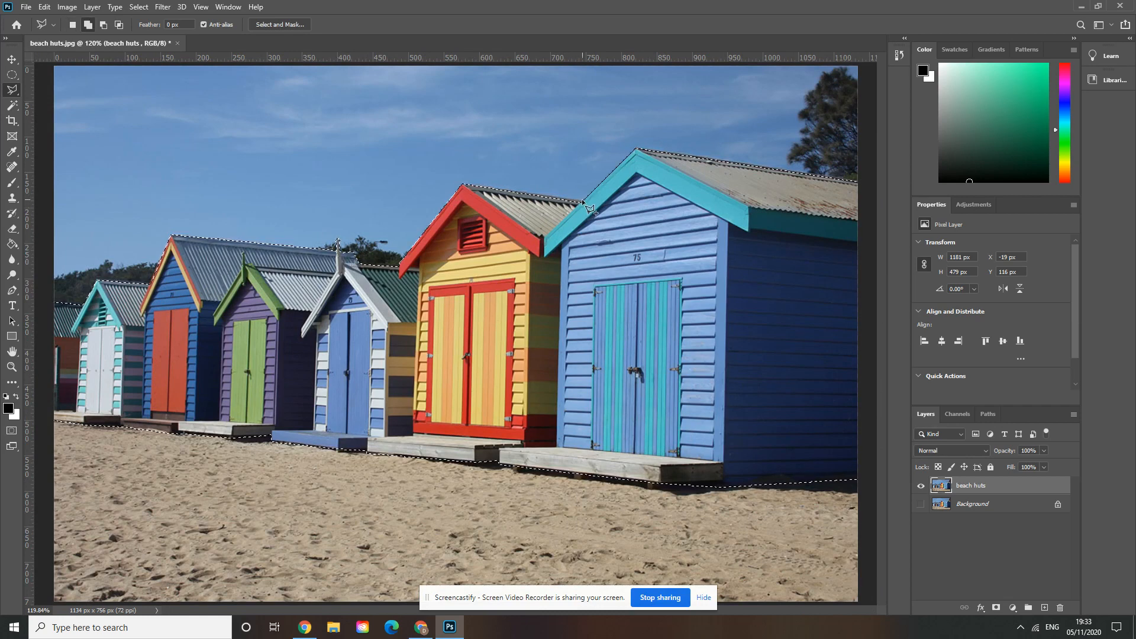
{"action": "left_click", "coordinate": [581, 200], "text": "shift"}
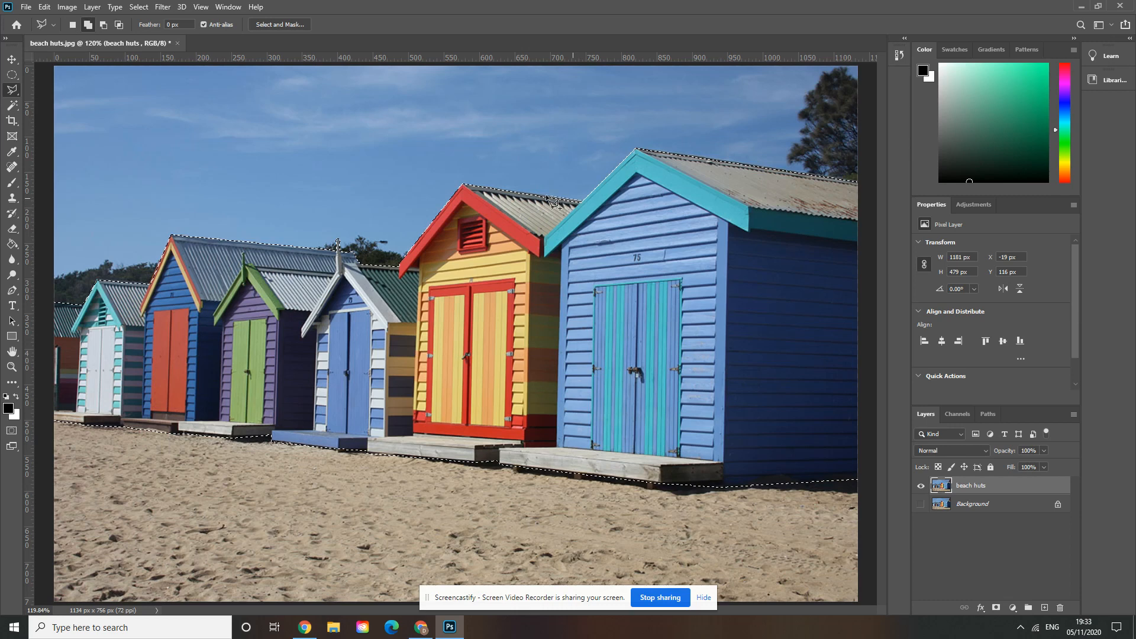
{"action": "left_click", "coordinate": [468, 183]}
{"action": "left_click", "coordinate": [581, 200]}
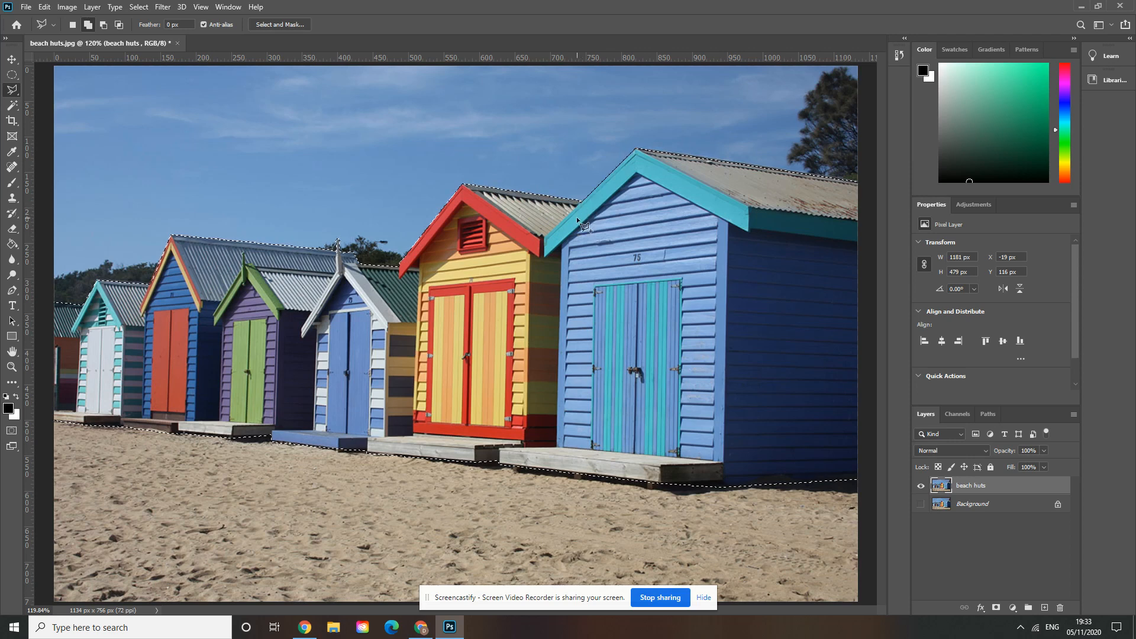